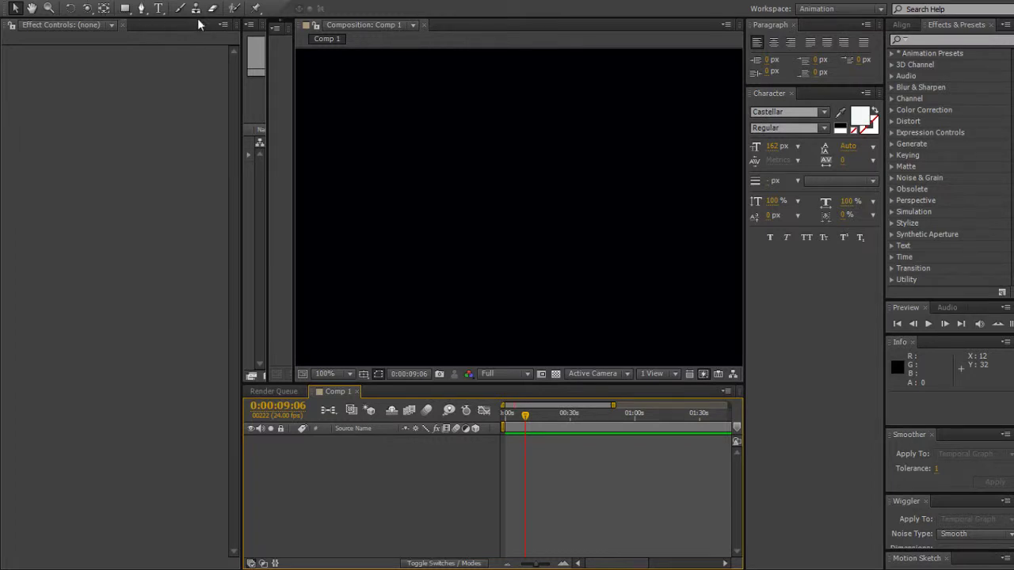
Activate the empty Comp 1 composition viewer so a new solid can be added
click(479, 169)
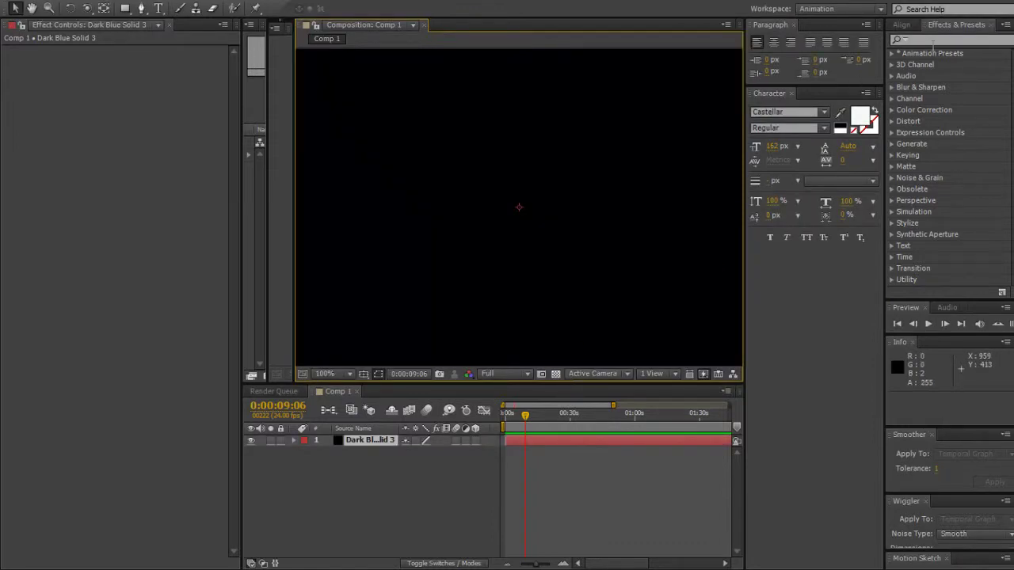
Create the Dark Blue Solid 3 layer and apply CC Particle Systems II, found by searching 'cc pa'
click(940, 42)
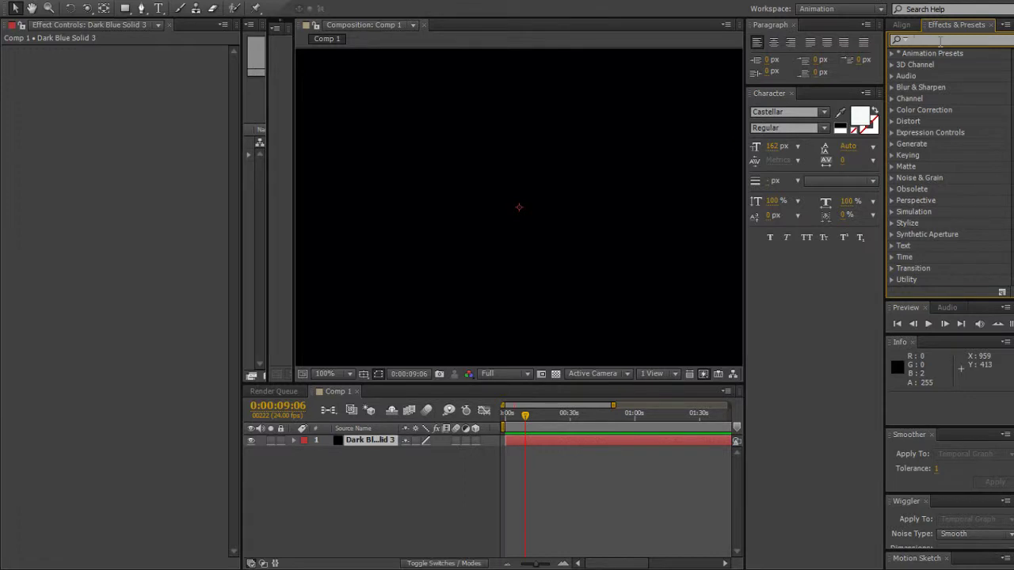
text(cc)
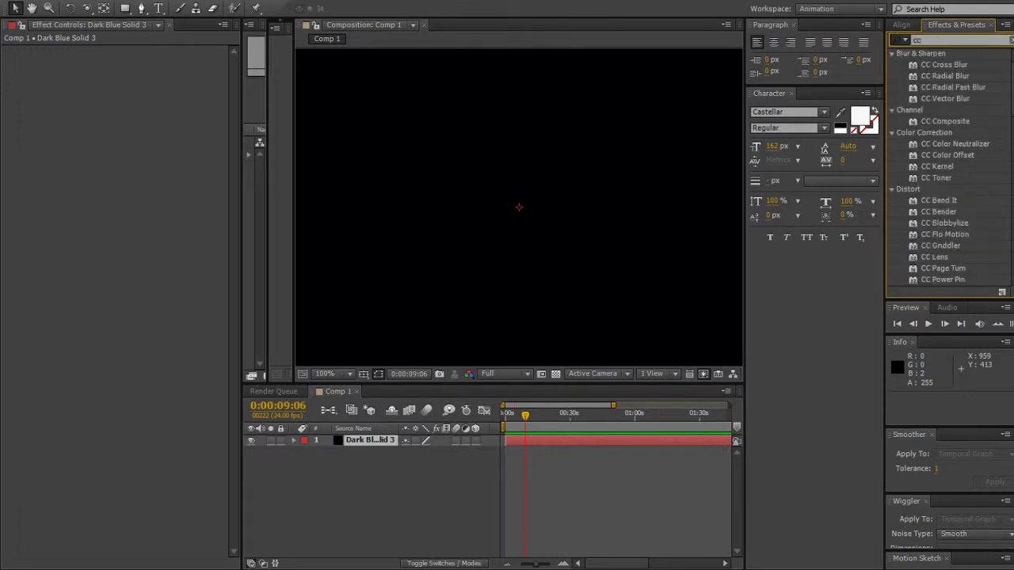
text( pa)
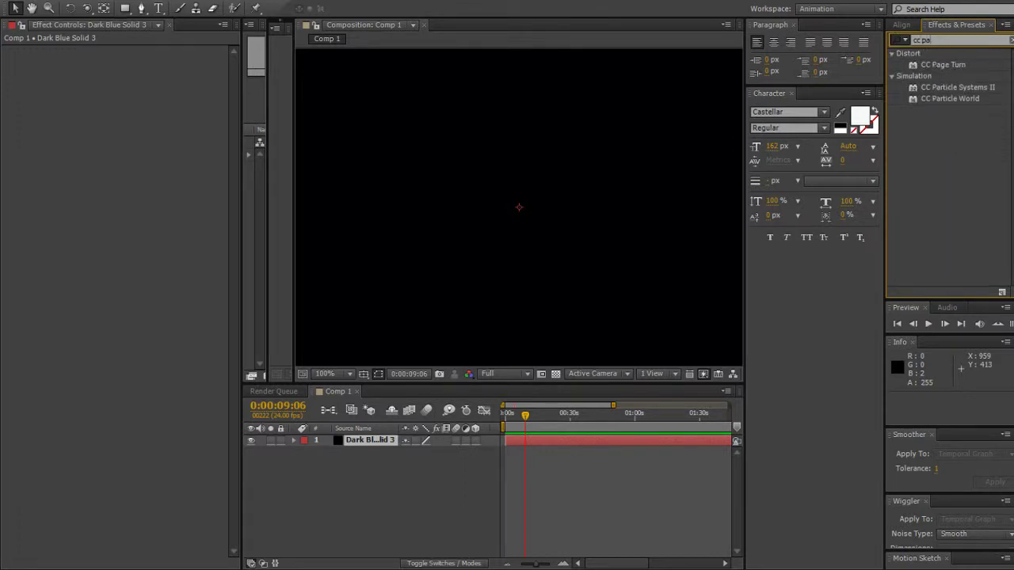
click(975, 89)
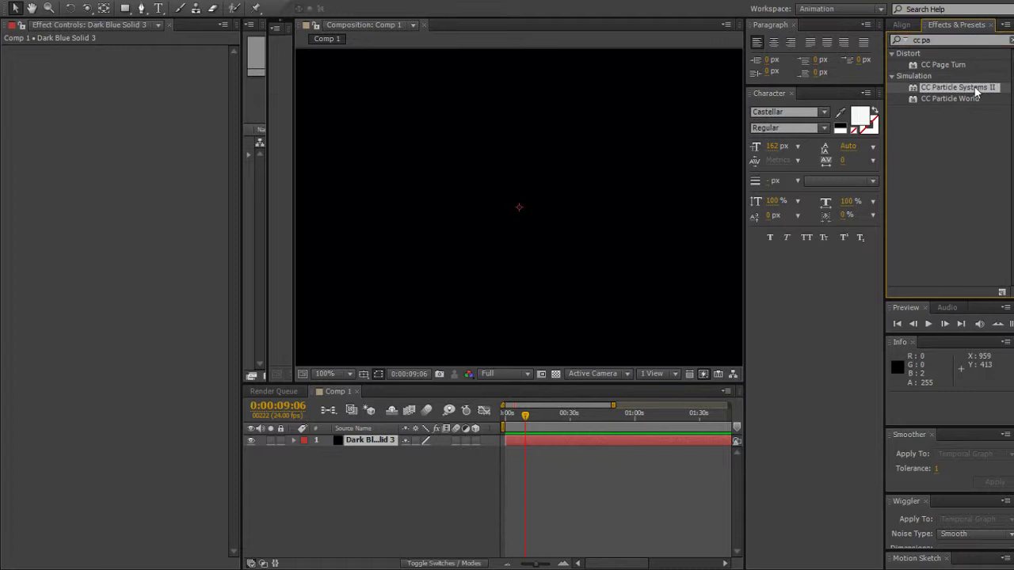
drag(970, 86, 402, 439)
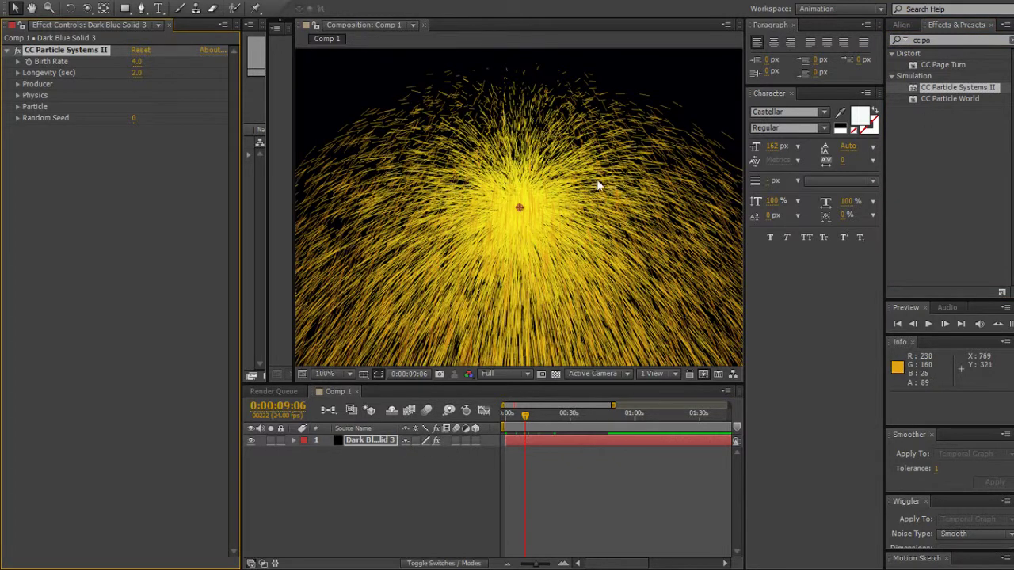
Expand Birth Rate, Longevity, Producer, Physics, Particle and Random Seed in Effect Controls
click(17, 62)
click(18, 92)
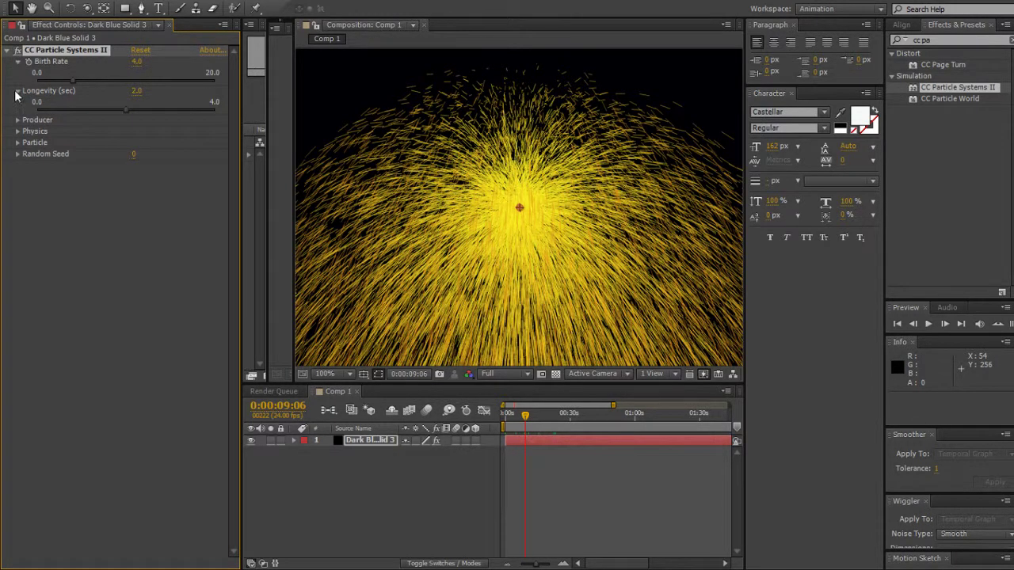
click(18, 119)
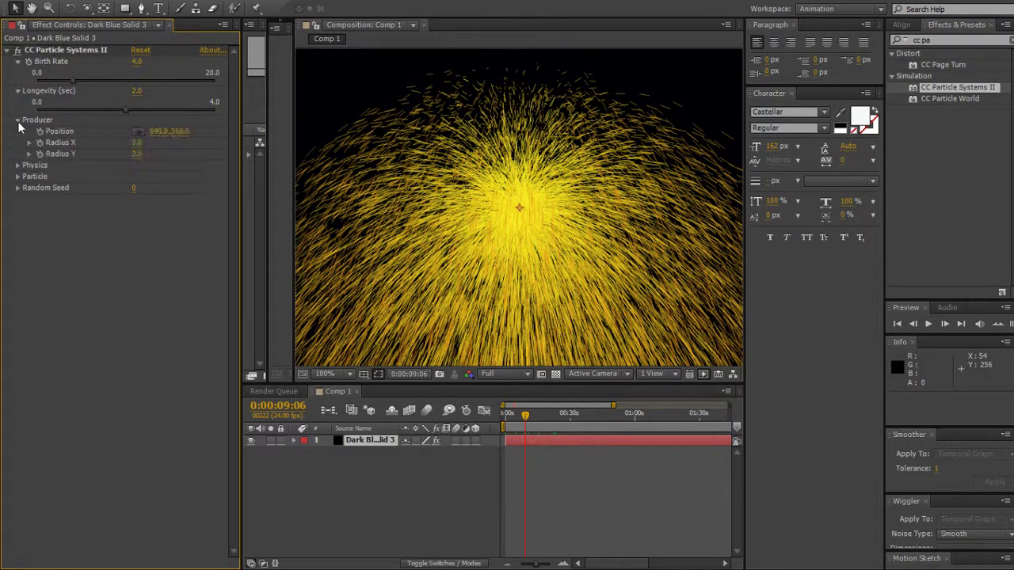
click(17, 165)
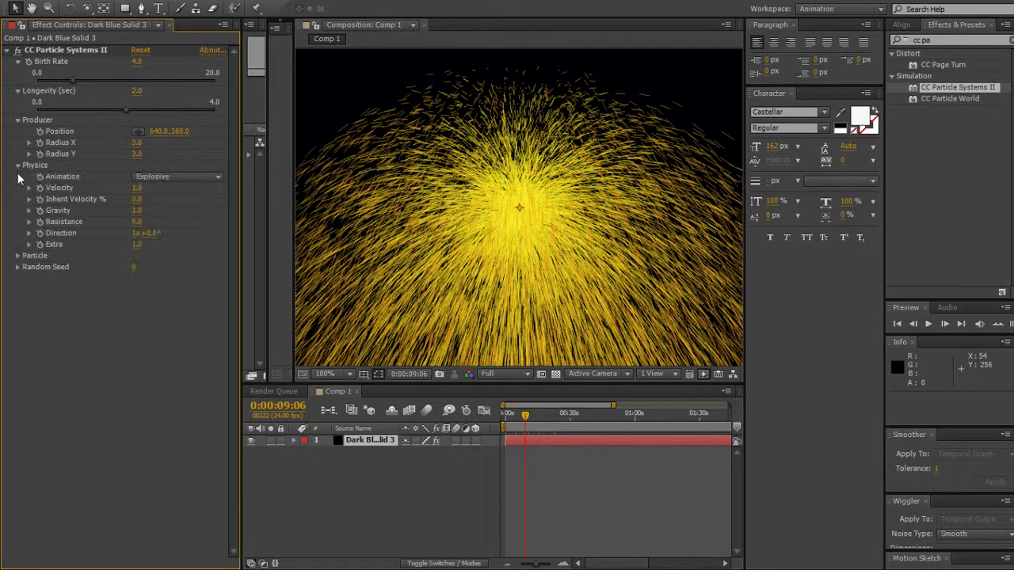
click(18, 257)
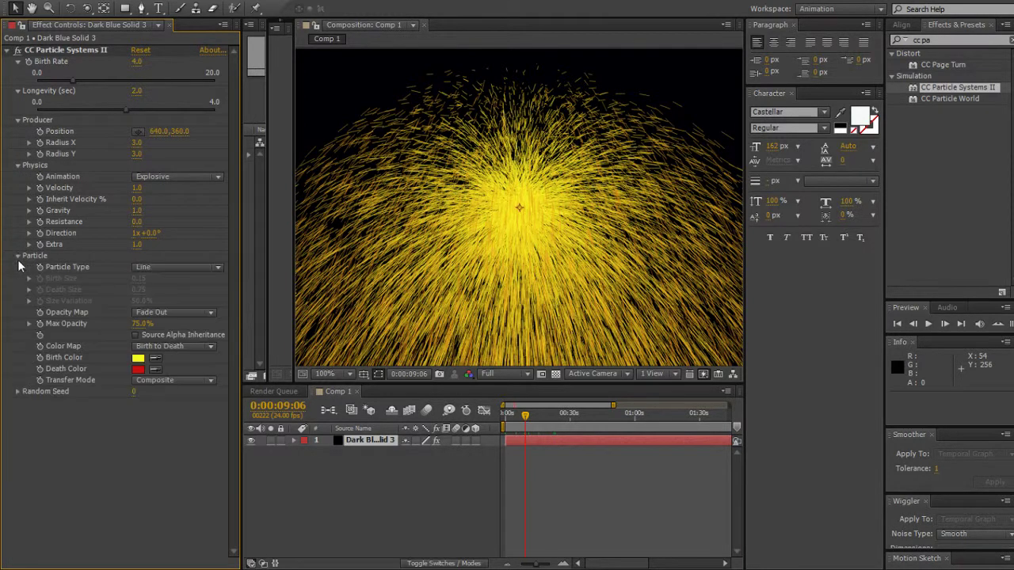
click(18, 391)
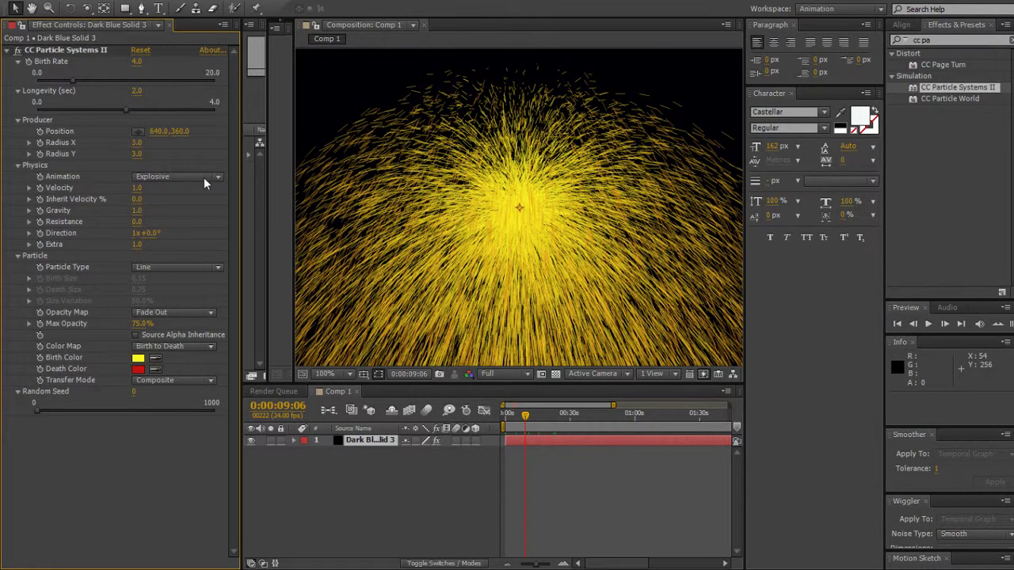
Switch the animation to Vortex, place the producer at 646,604 and set Velocity to 2.5
click(183, 250)
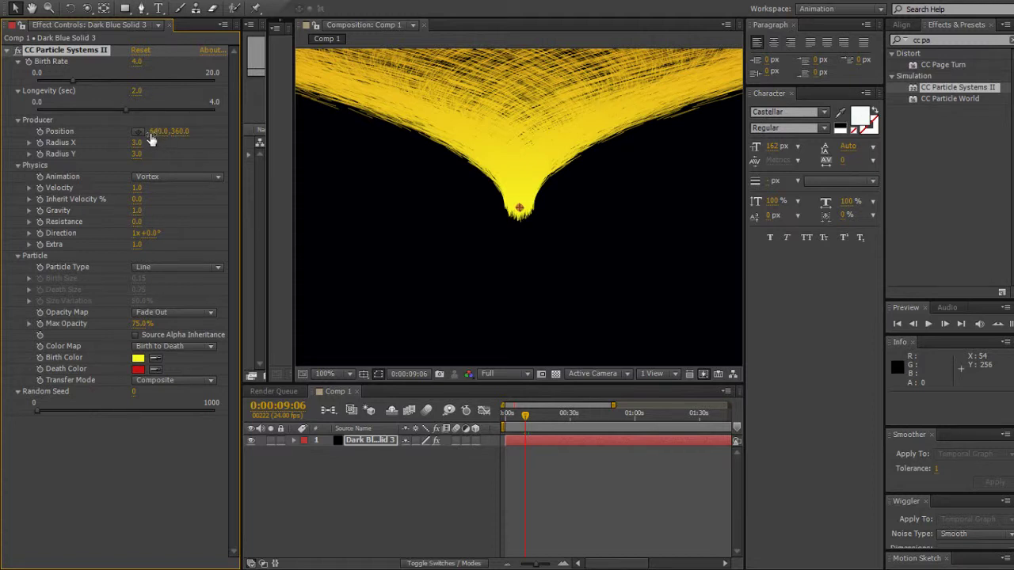
drag(159, 132, 192, 137)
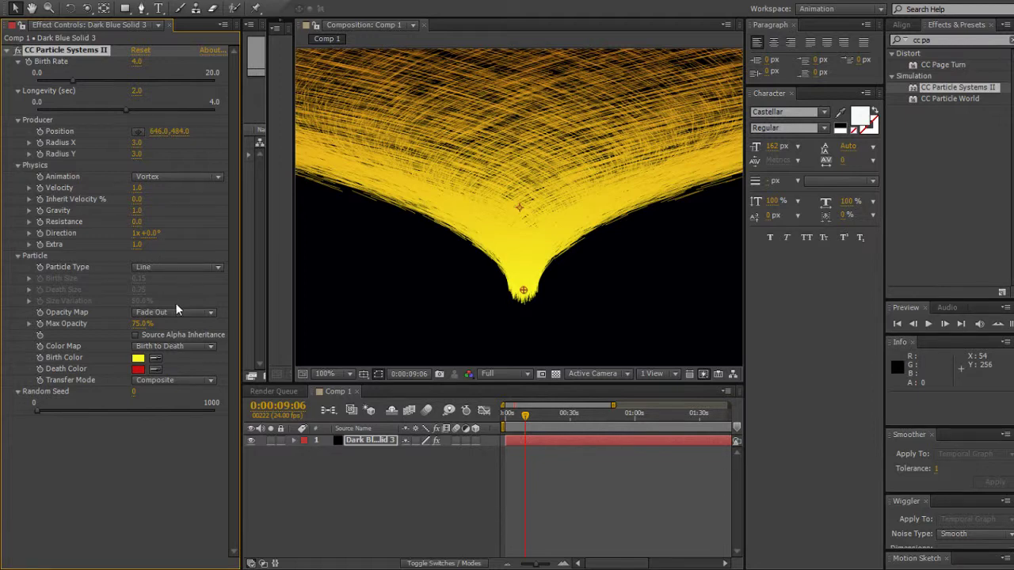
mouse_move(136, 189)
mouse_down()
mouse_move(180, 195)
mouse_move(141, 200)
mouse_move(181, 194)
mouse_move(141, 197)
mouse_up()
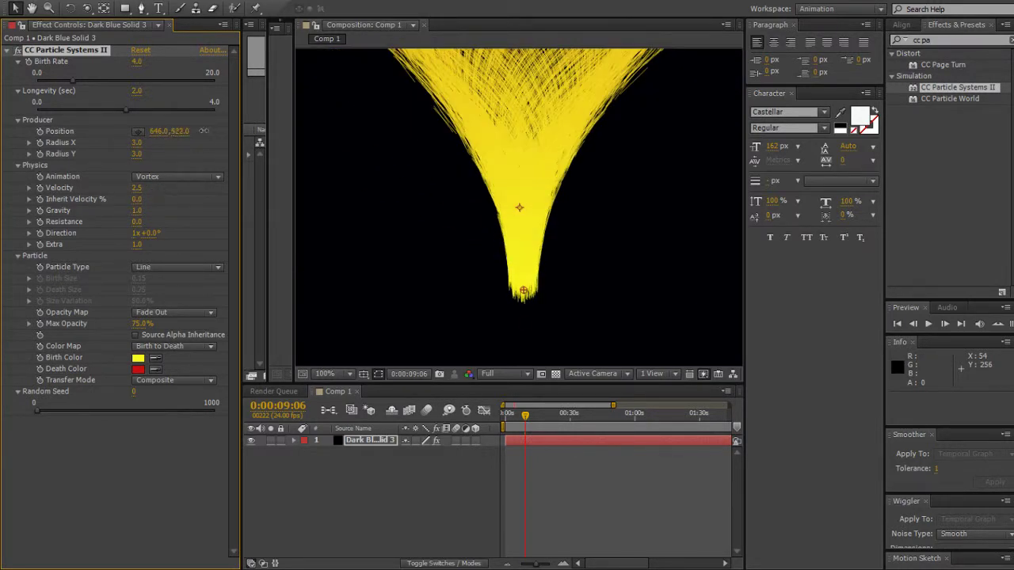
mouse_move(175, 133)
mouse_down()
mouse_move(220, 143)
mouse_move(181, 137)
mouse_up()
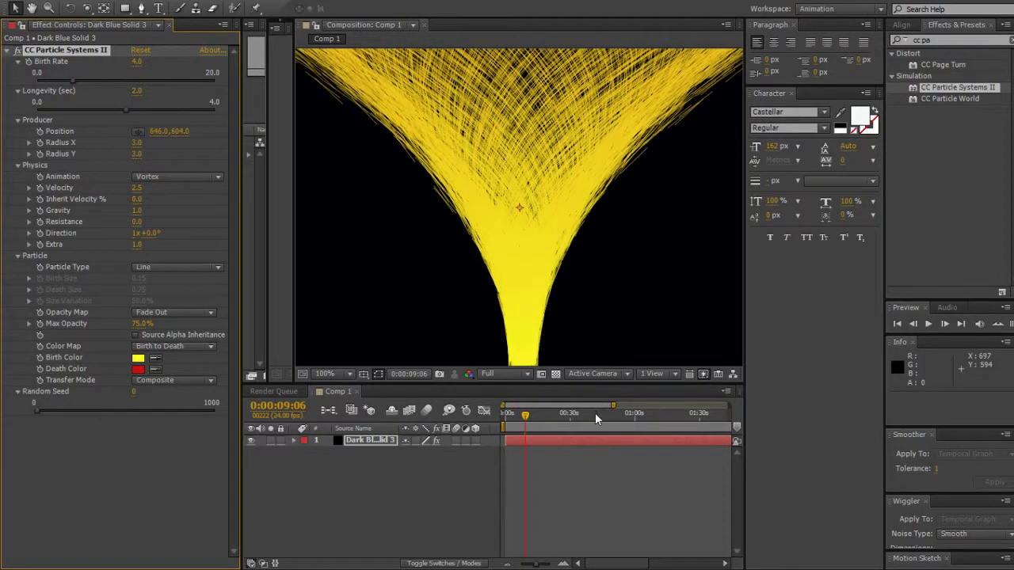
mouse_move(525, 422)
mouse_down()
mouse_move(511, 418)
mouse_move(592, 417)
mouse_move(511, 416)
mouse_up()
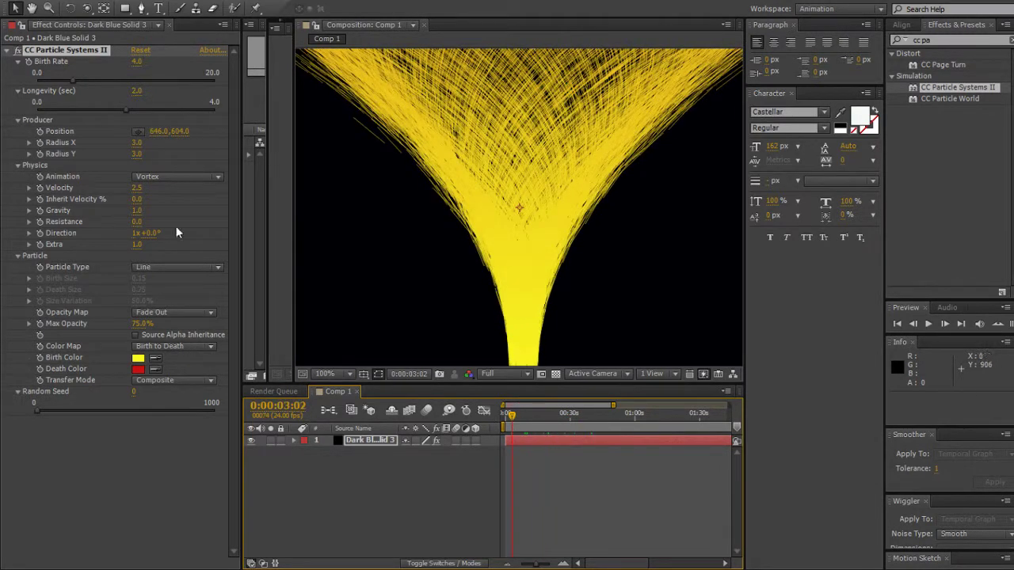
Set the particle Birth Color to blue and the Death Color to white
click(140, 369)
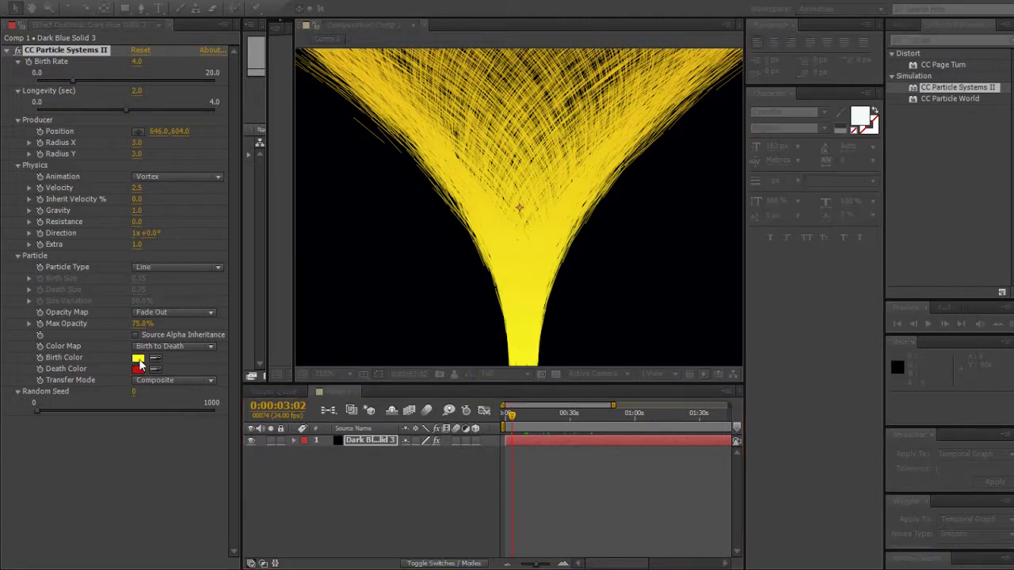
click(545, 403)
click(633, 349)
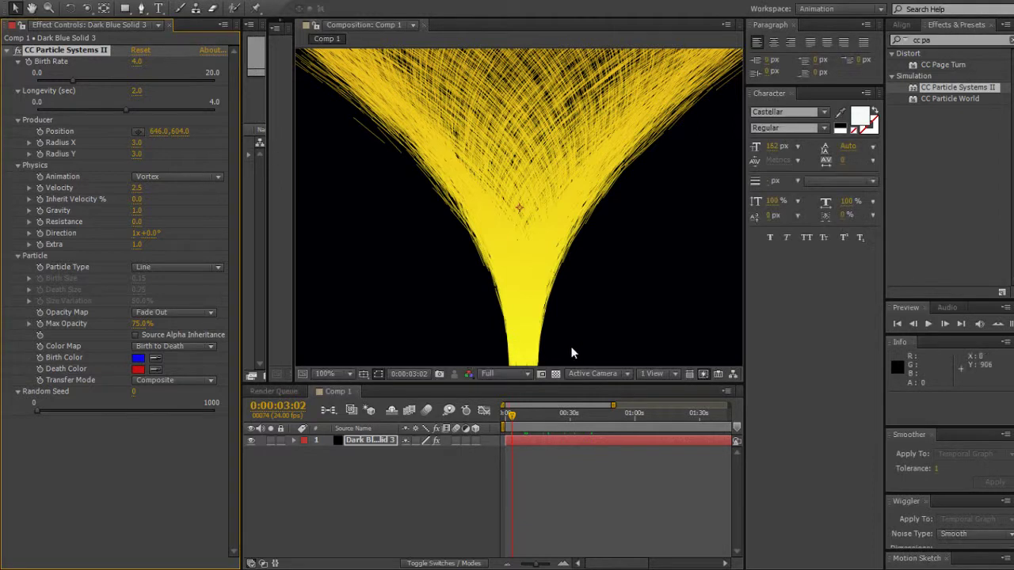
click(136, 371)
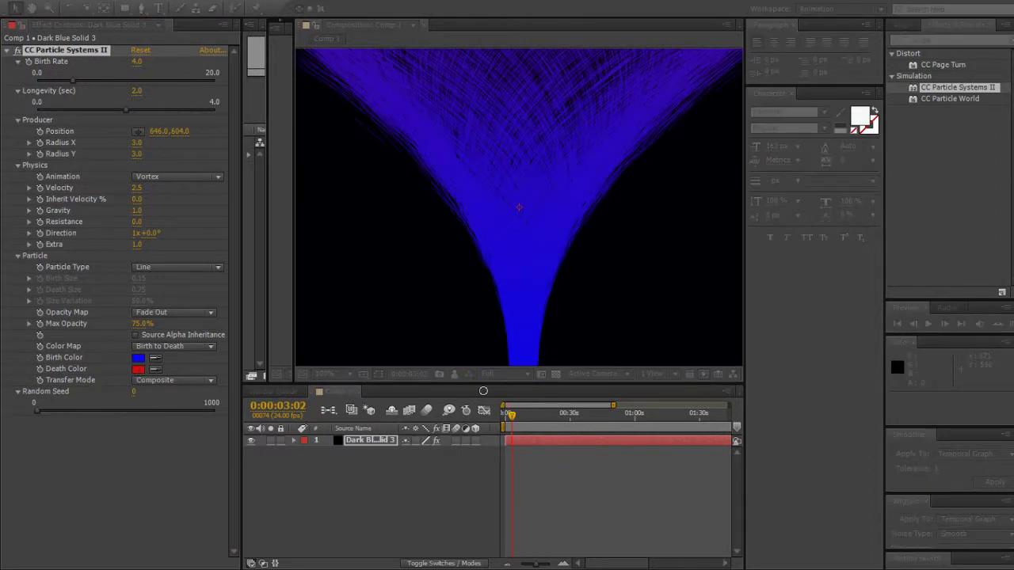
click(367, 351)
click(650, 345)
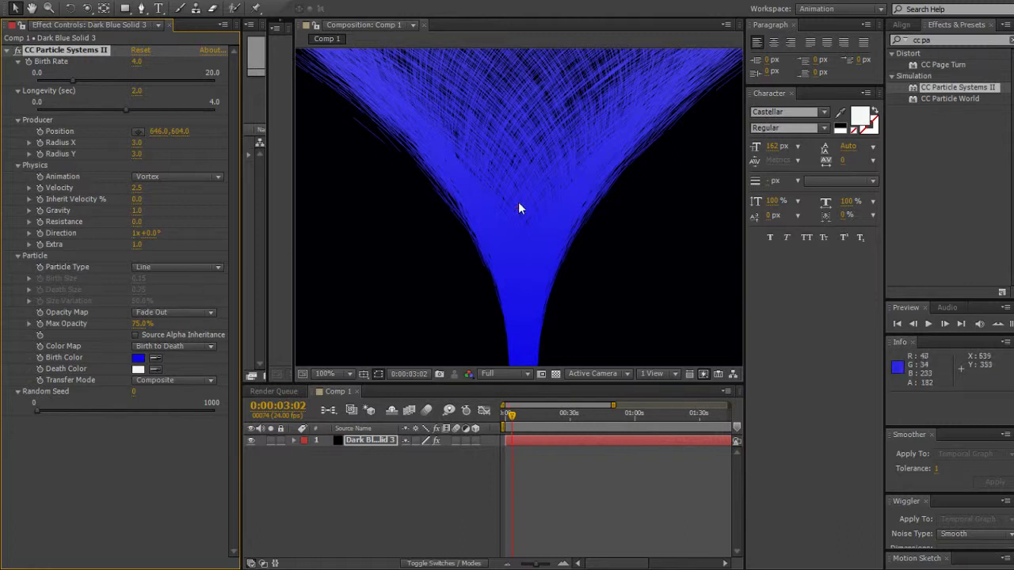
Shrink the producer to Radius X 3 and Radius Y 3
mouse_move(137, 143)
mouse_down()
mouse_move(171, 145)
mouse_move(149, 145)
mouse_up()
click(147, 145)
text(5)
key(Return)
click(146, 145)
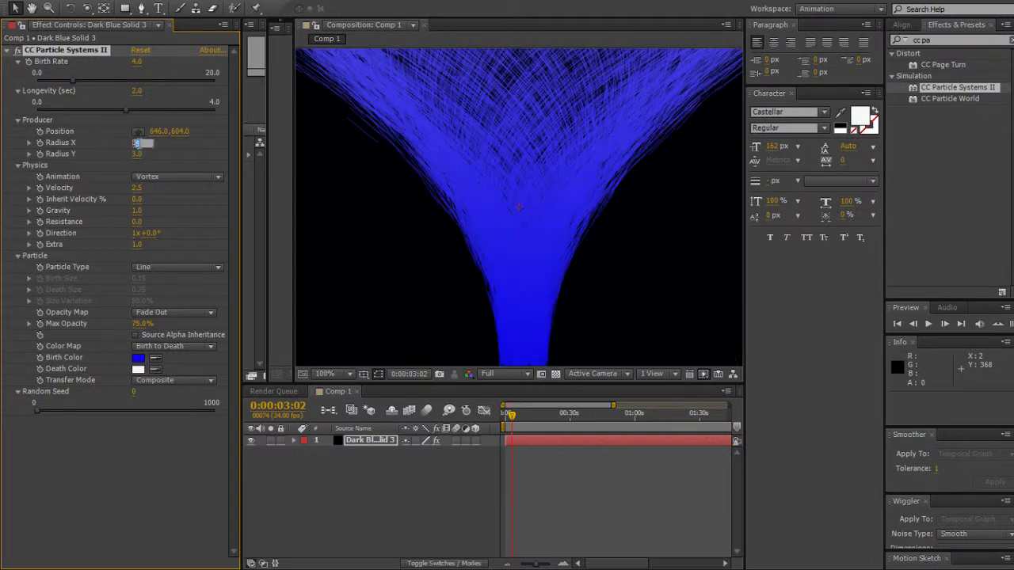
text(14)
key(Return)
click(138, 144)
text(0)
key(Return)
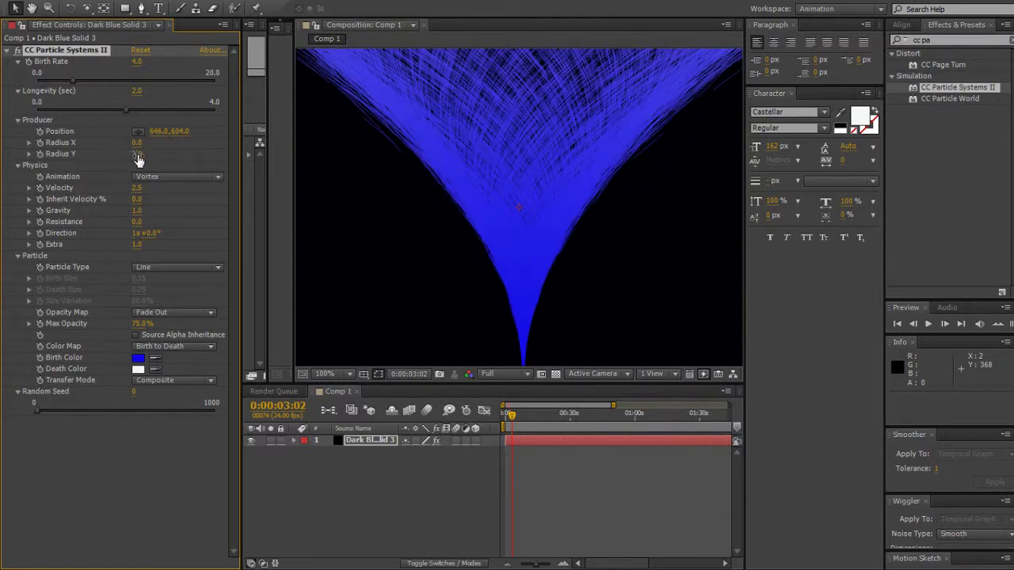
click(137, 142)
text(3)
key(Return)
click(138, 154)
text(3)
key(Return)
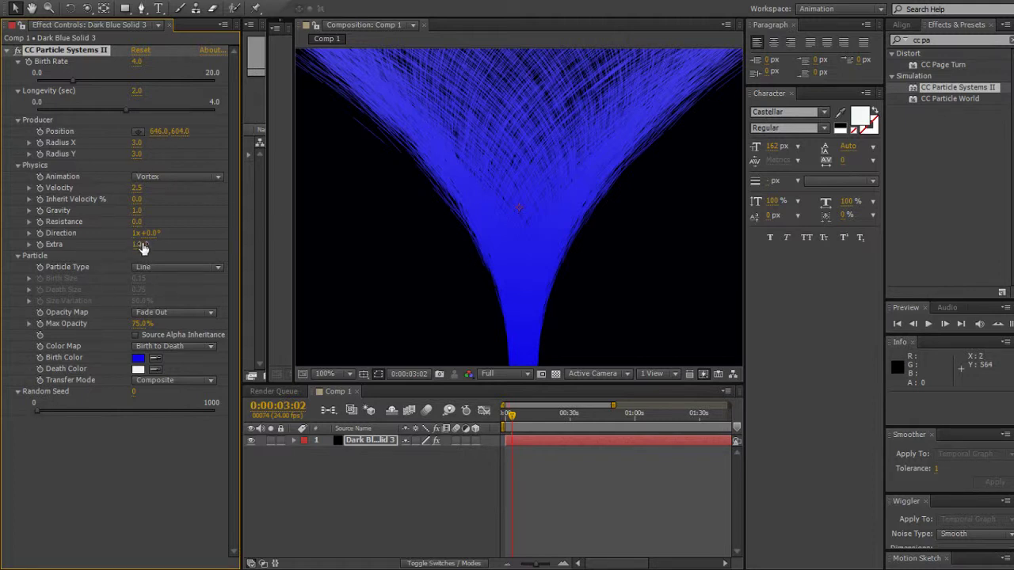
Angle the particle Direction to about 16° and set Gravity to 1.1
drag(147, 242, 172, 238)
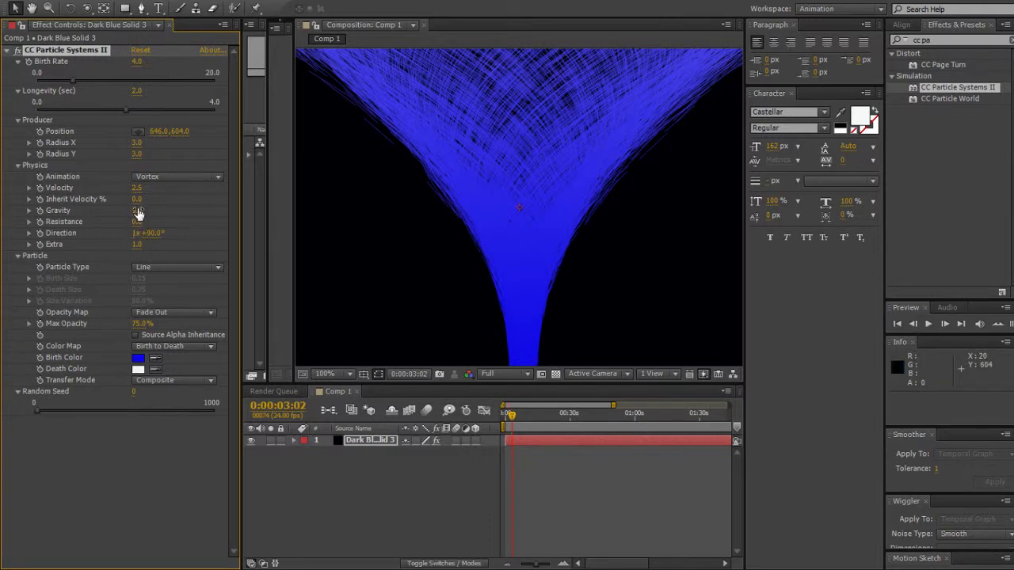
drag(138, 213, 147, 212)
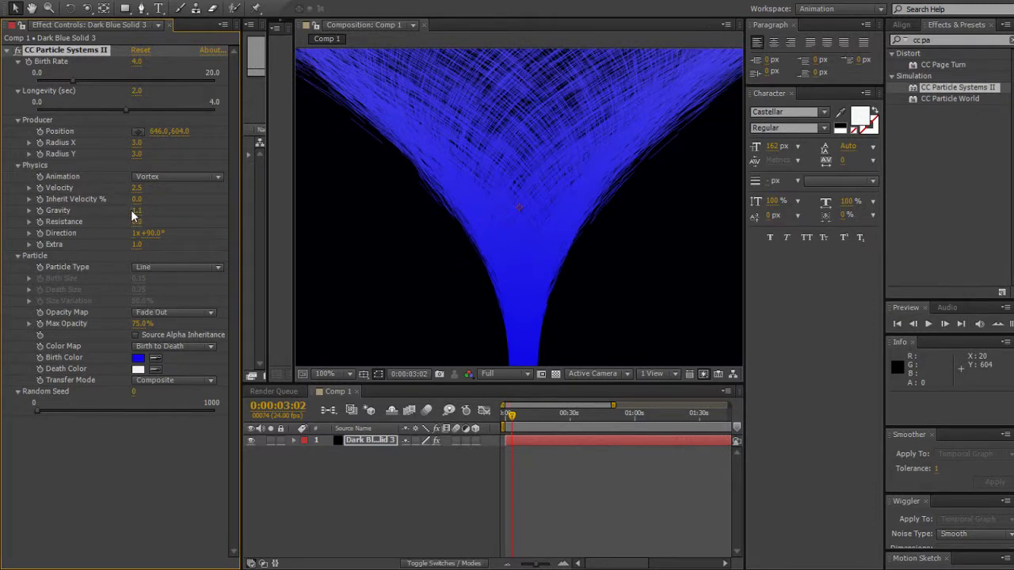
drag(139, 214, 128, 228)
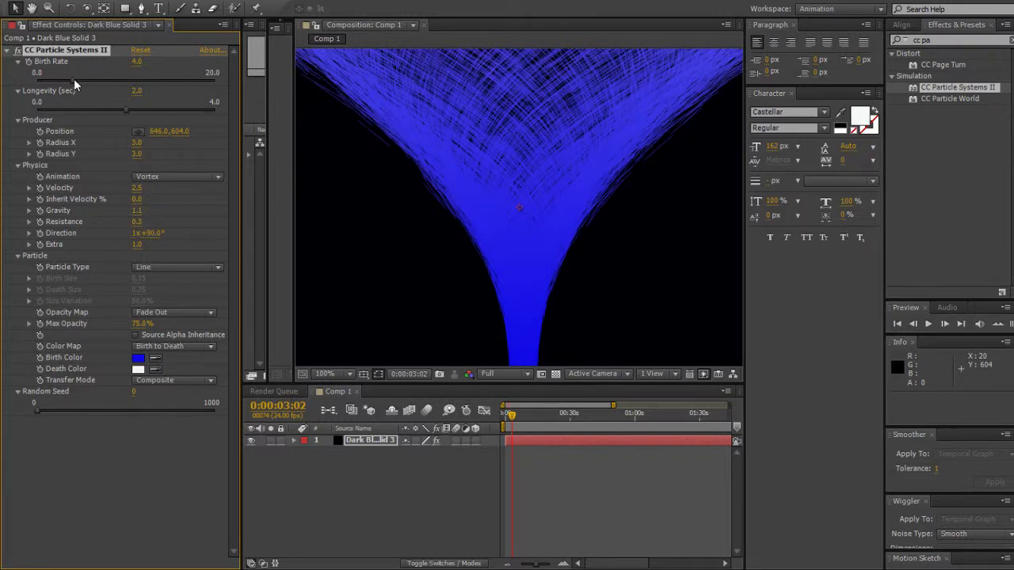
Tune Birth Rate and lengthen Longevity to 3.4 seconds
drag(80, 79, 86, 79)
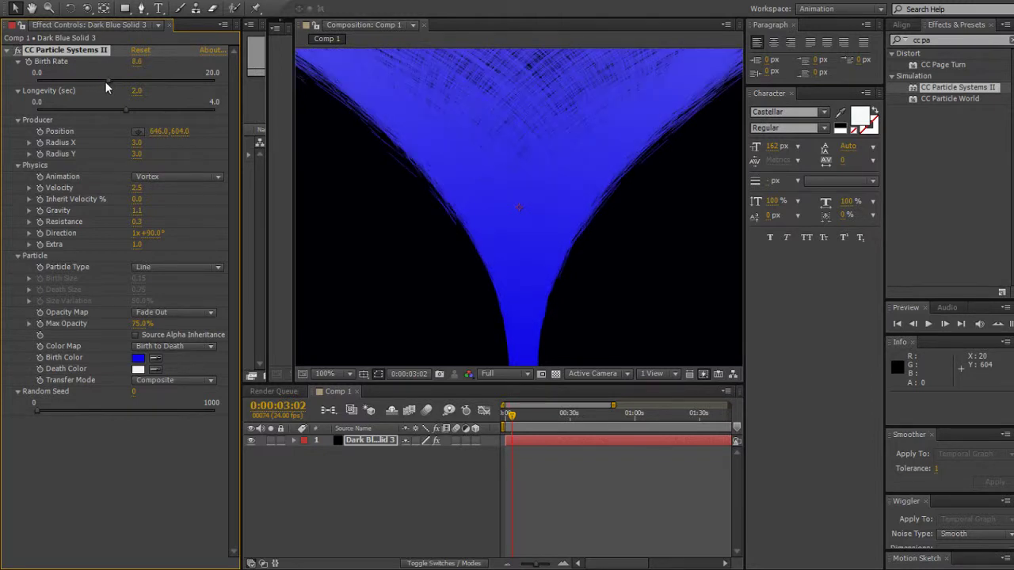
drag(172, 81, 178, 81)
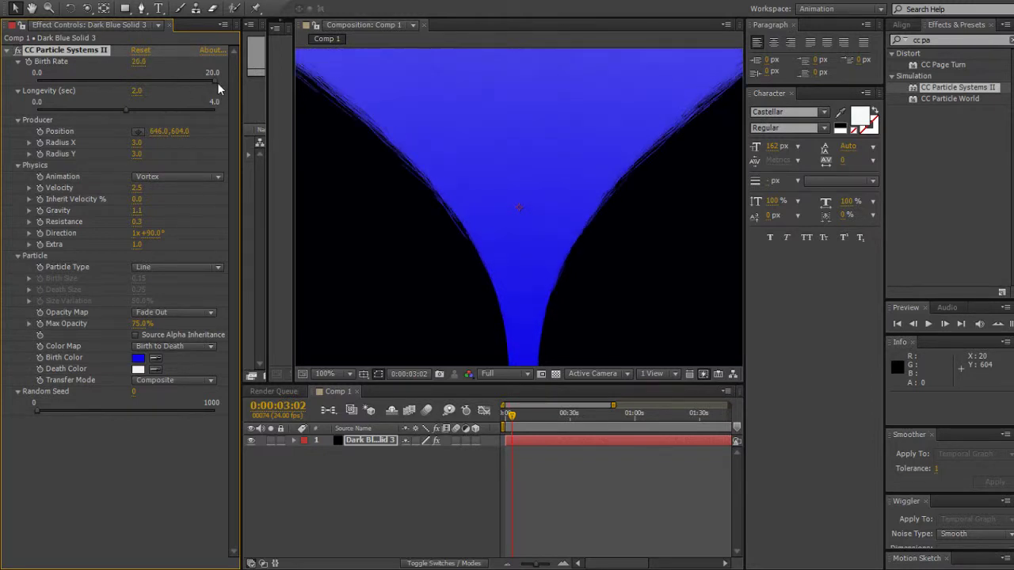
drag(210, 82, 62, 70)
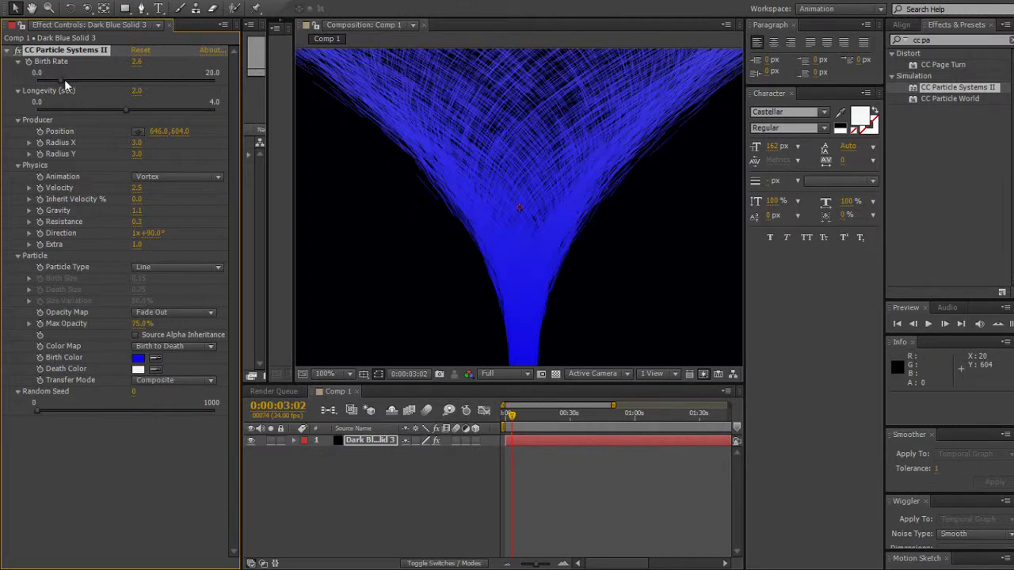
drag(132, 111, 157, 114)
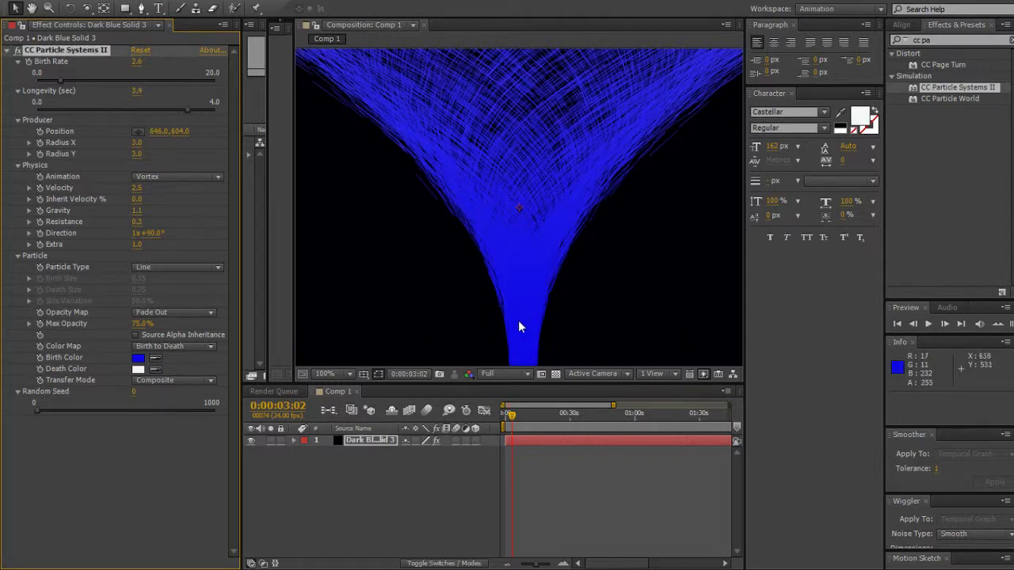
drag(521, 319, 522, 298)
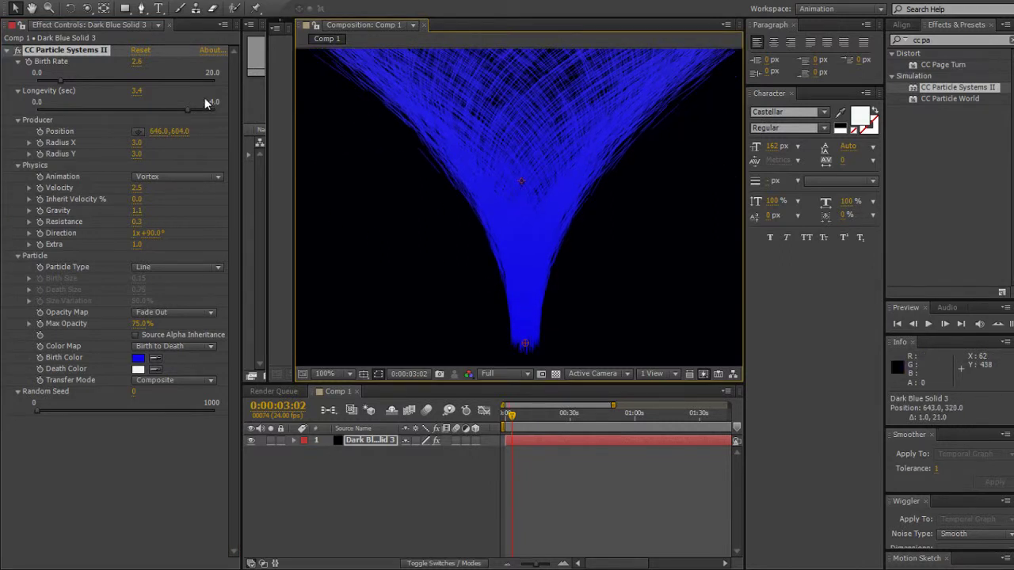
Raise the Physics Extra value from 1.0 to 1.2
click(18, 62)
click(18, 73)
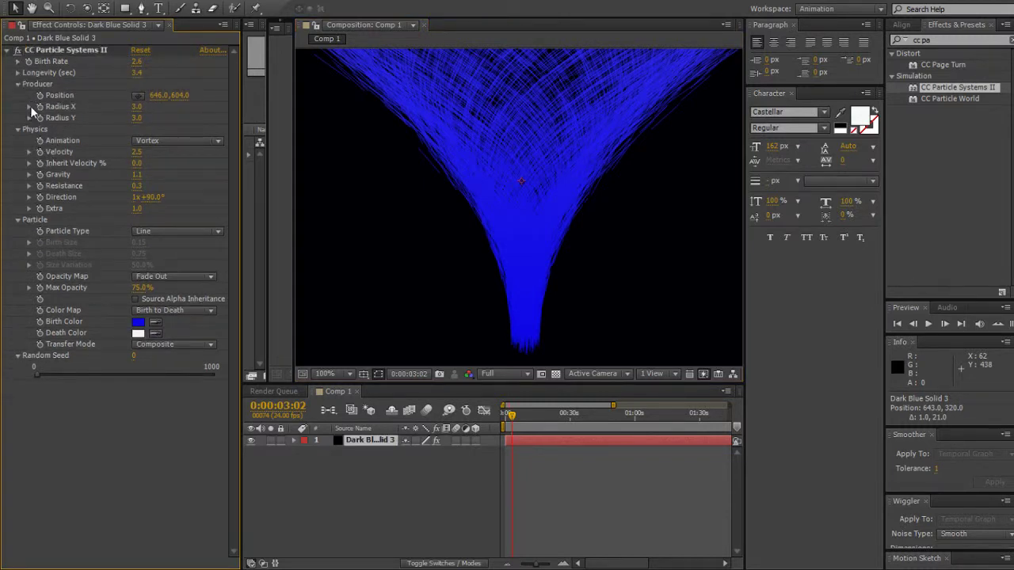
click(30, 106)
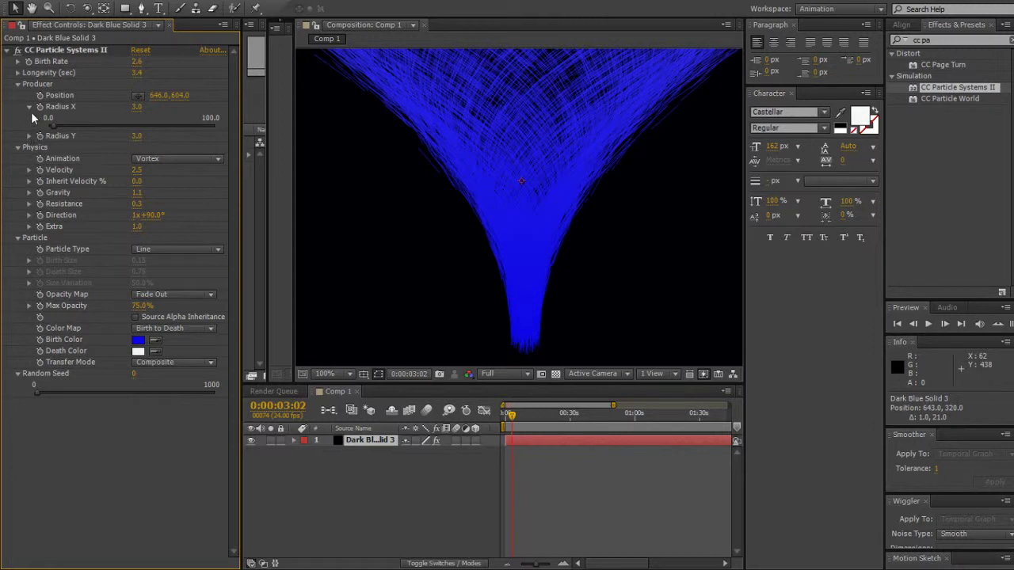
click(29, 107)
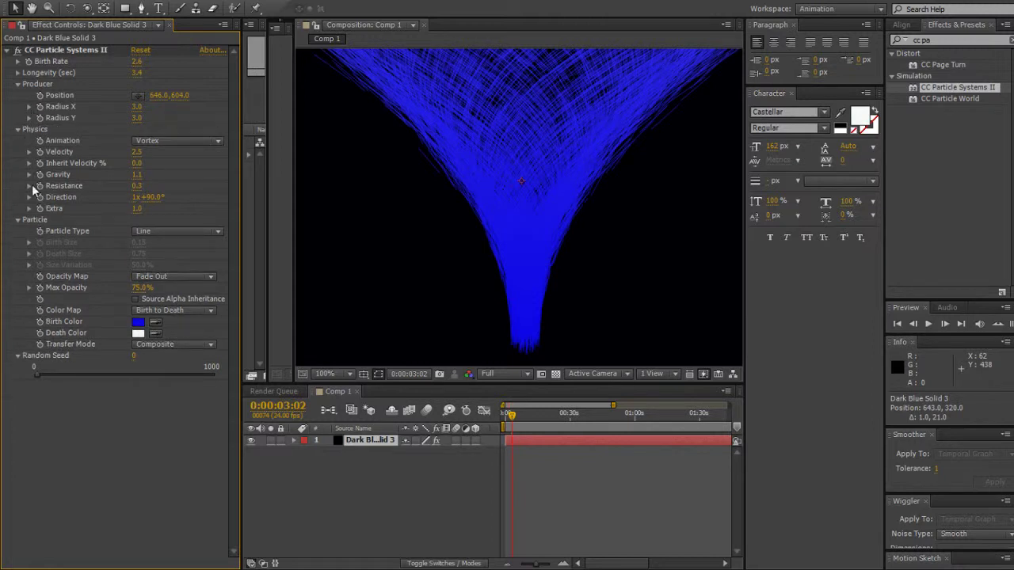
click(28, 151)
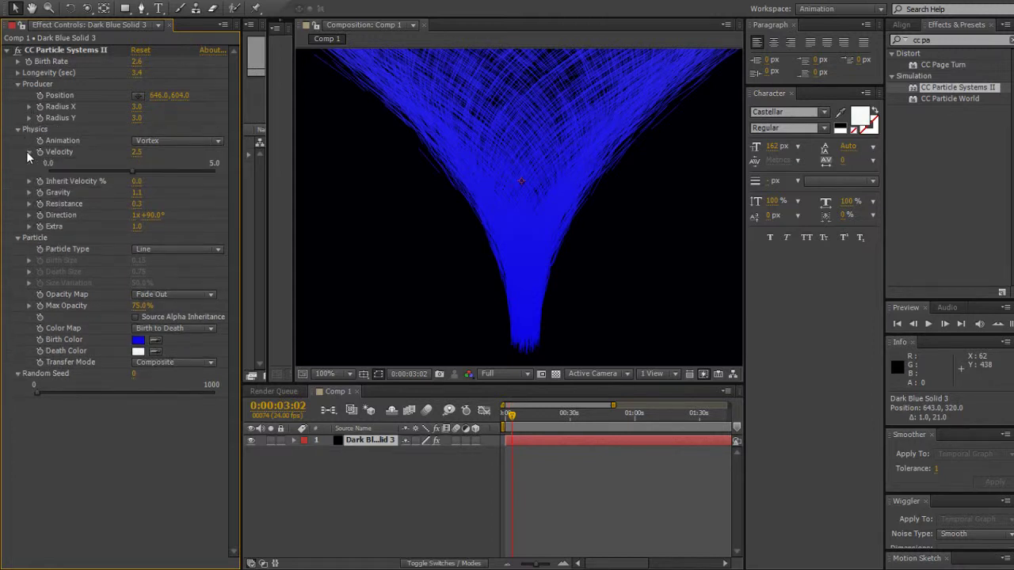
click(28, 154)
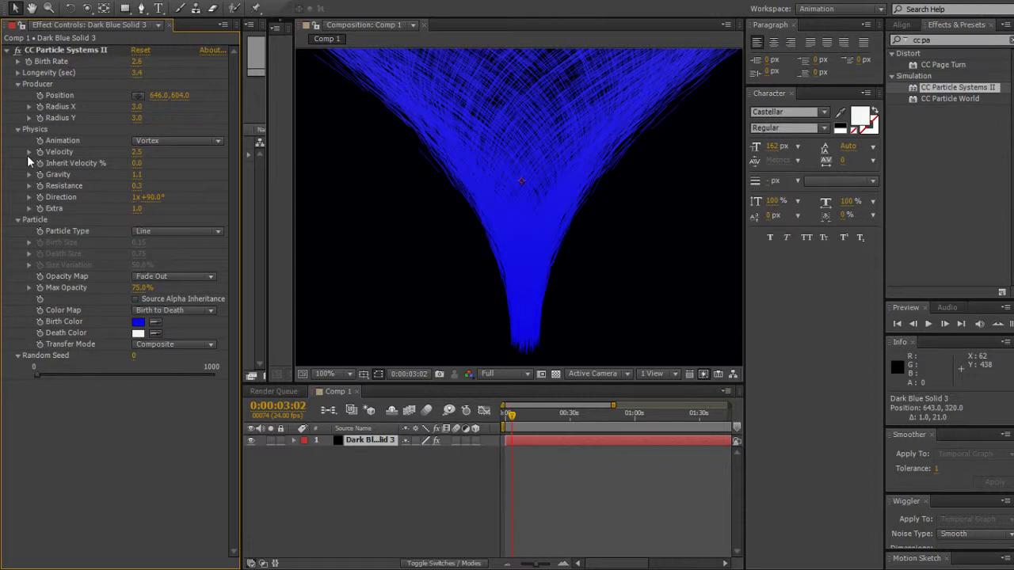
click(33, 209)
drag(135, 212, 149, 211)
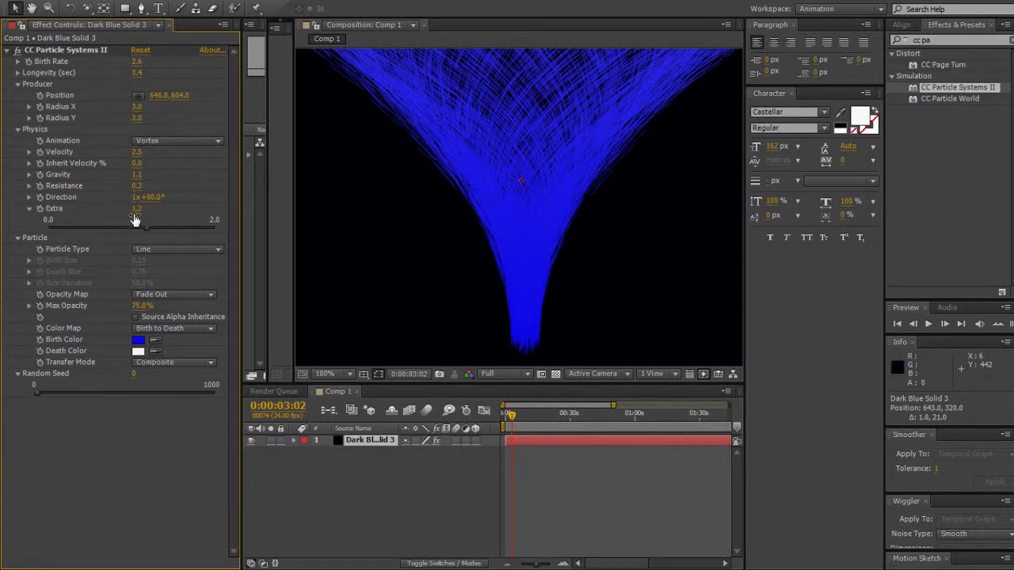
click(29, 210)
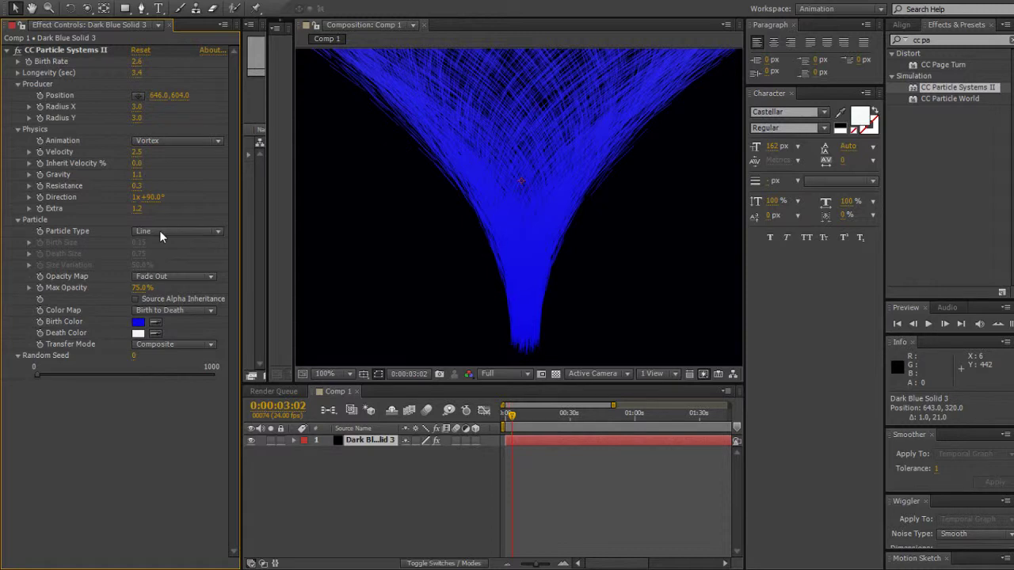
click(201, 261)
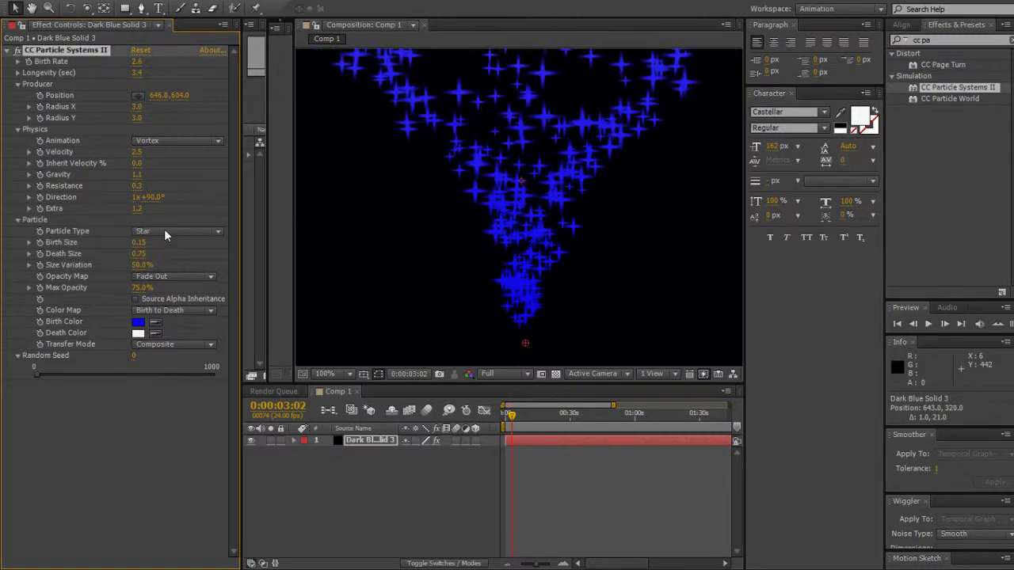
click(164, 235)
click(171, 277)
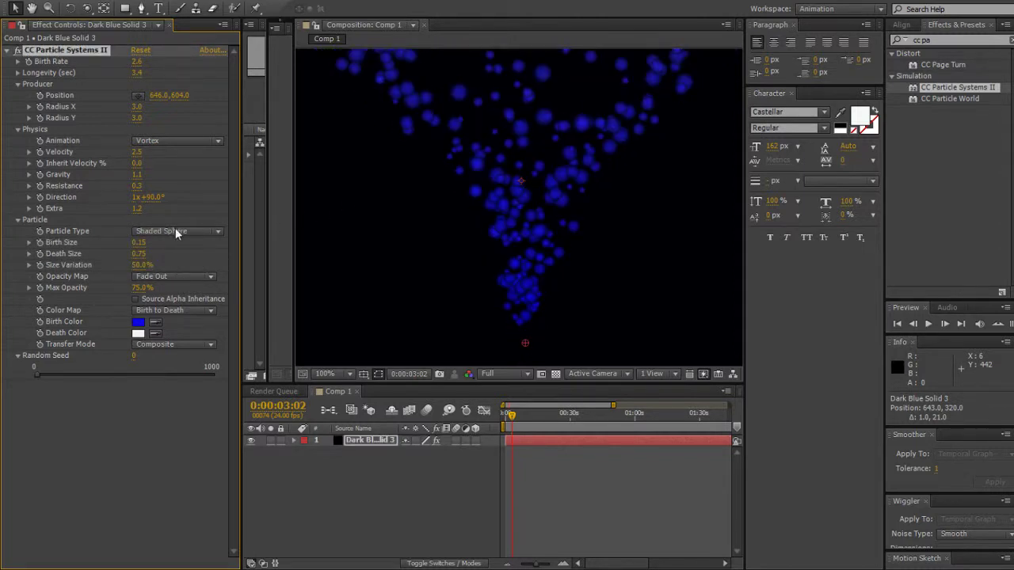
click(180, 311)
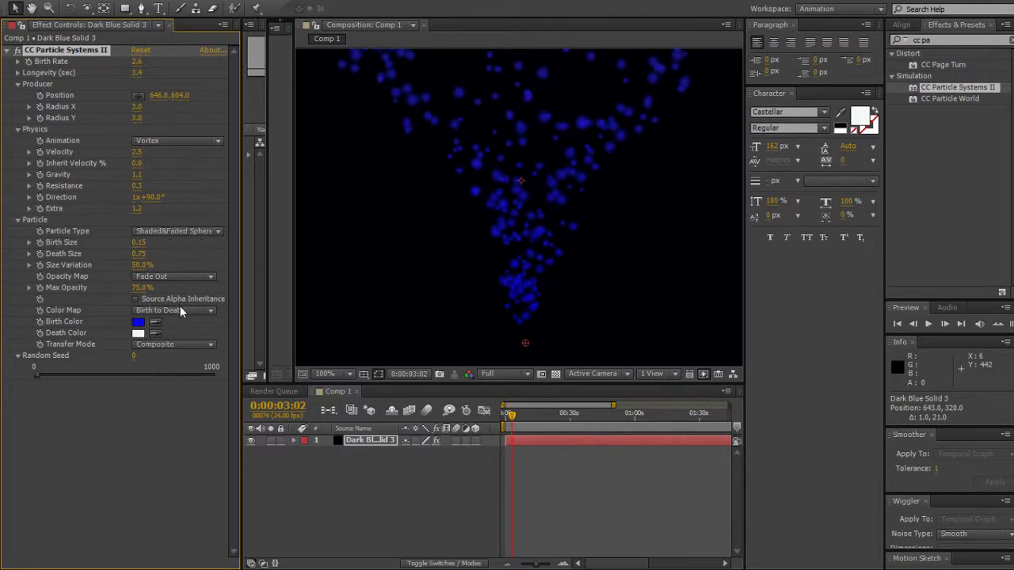
click(198, 230)
click(200, 245)
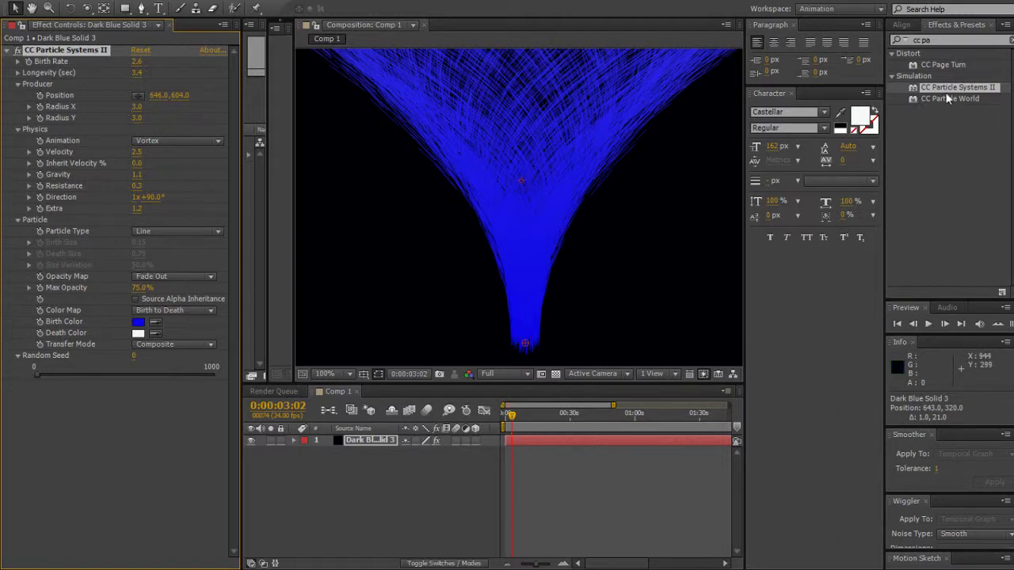
Replace CC Particle Systems II with CC Particle World on Dark Blue Solid 3
click(7, 50)
click(17, 50)
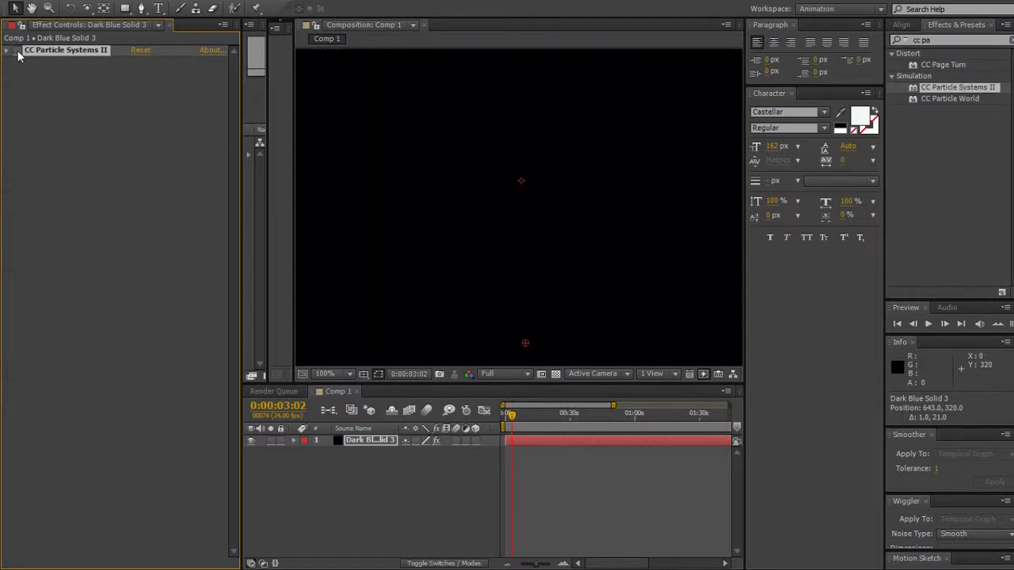
key(Delete)
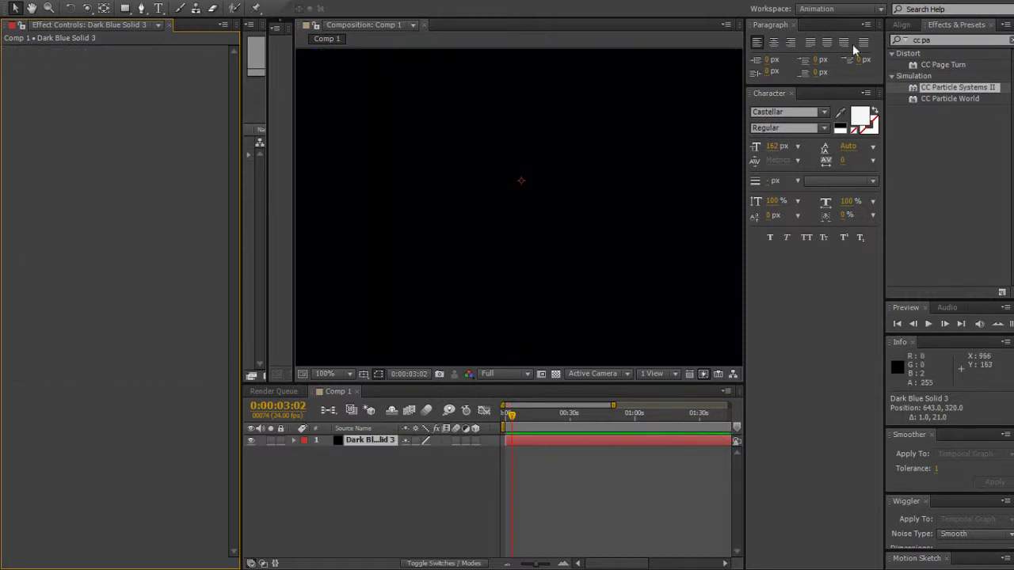
click(946, 100)
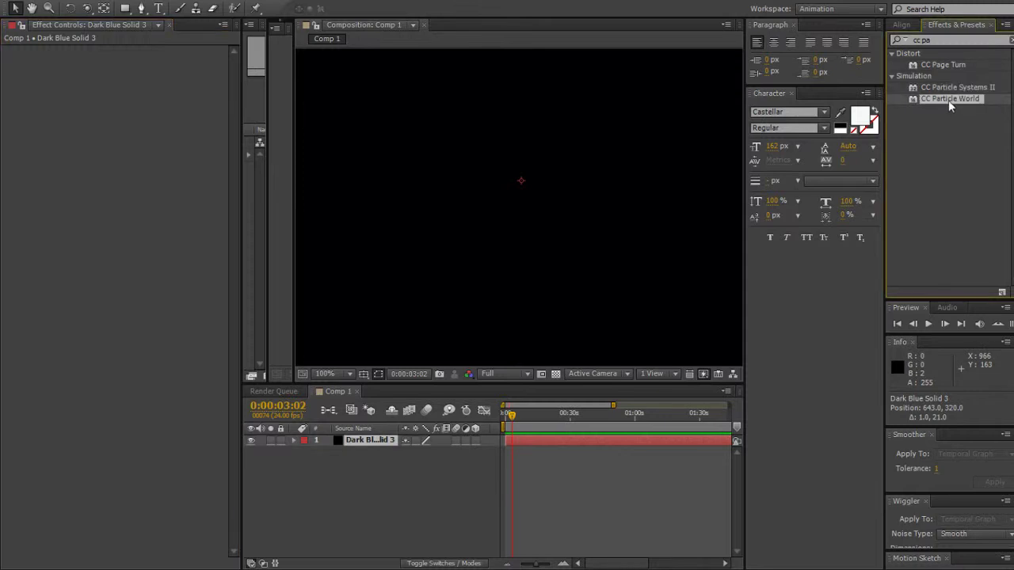
drag(950, 97, 372, 441)
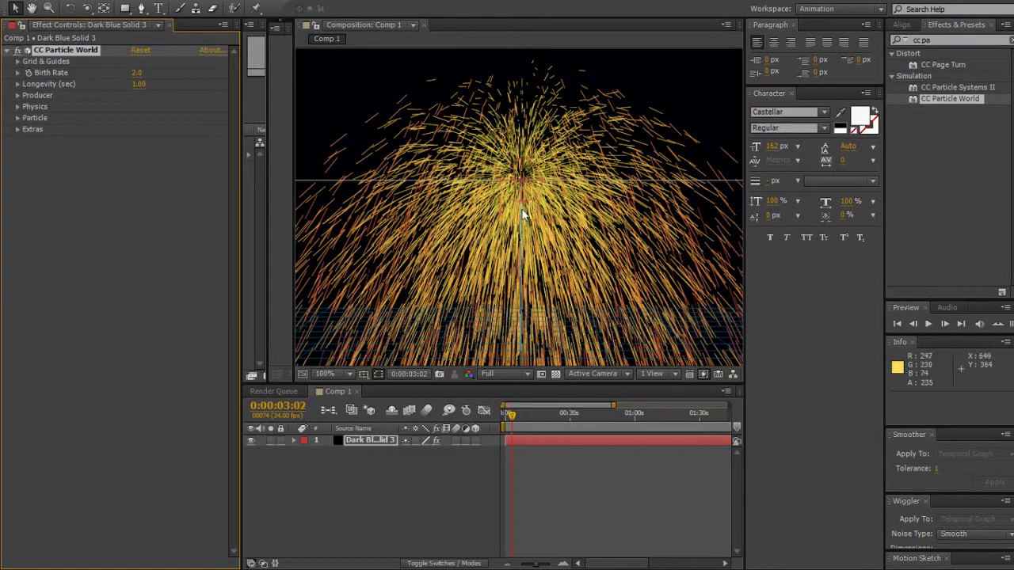
Nudge the solid up about 30 px and switch off the Grid & Guides floor grid
drag(523, 195, 523, 159)
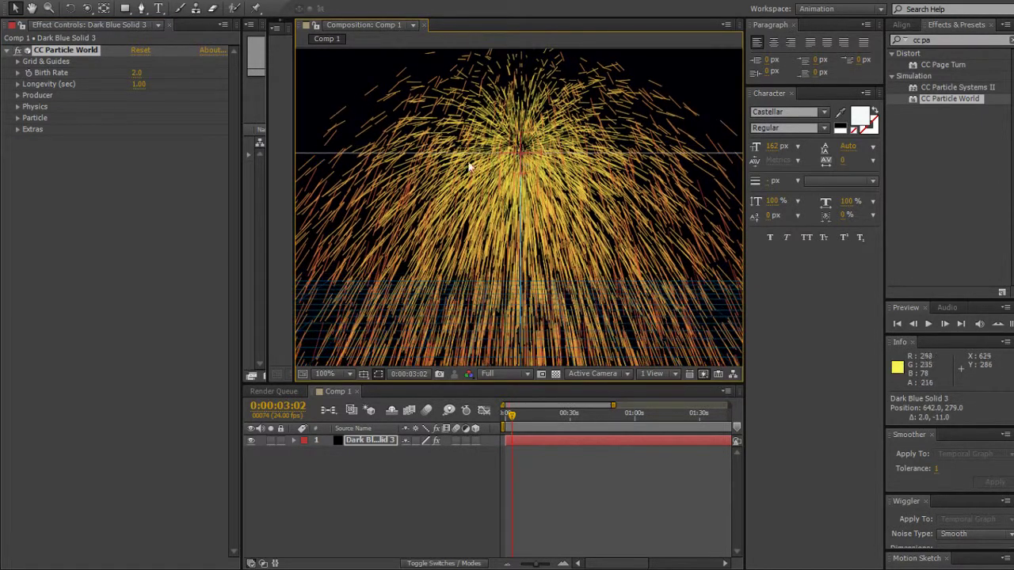
click(15, 68)
click(18, 62)
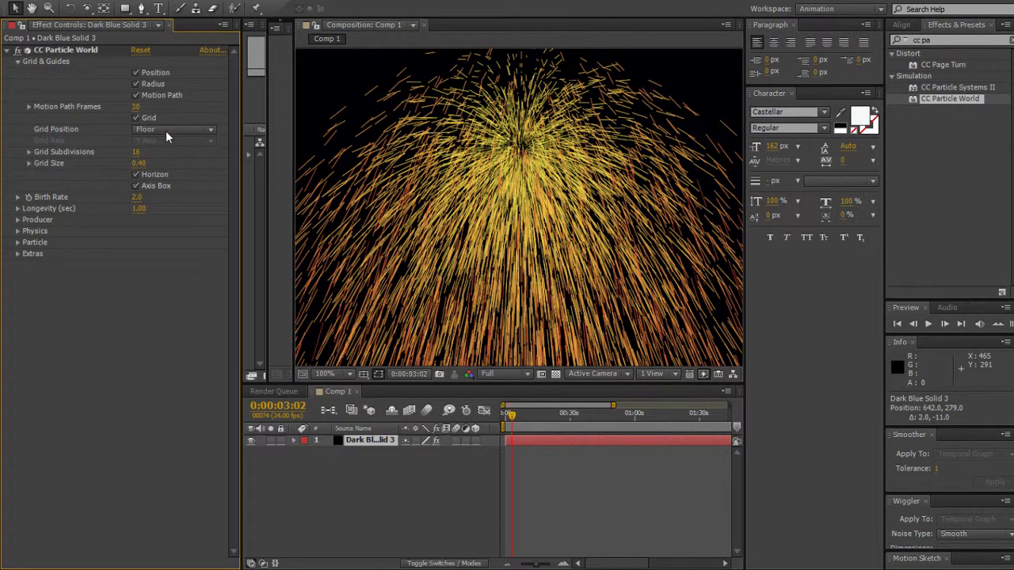
click(135, 117)
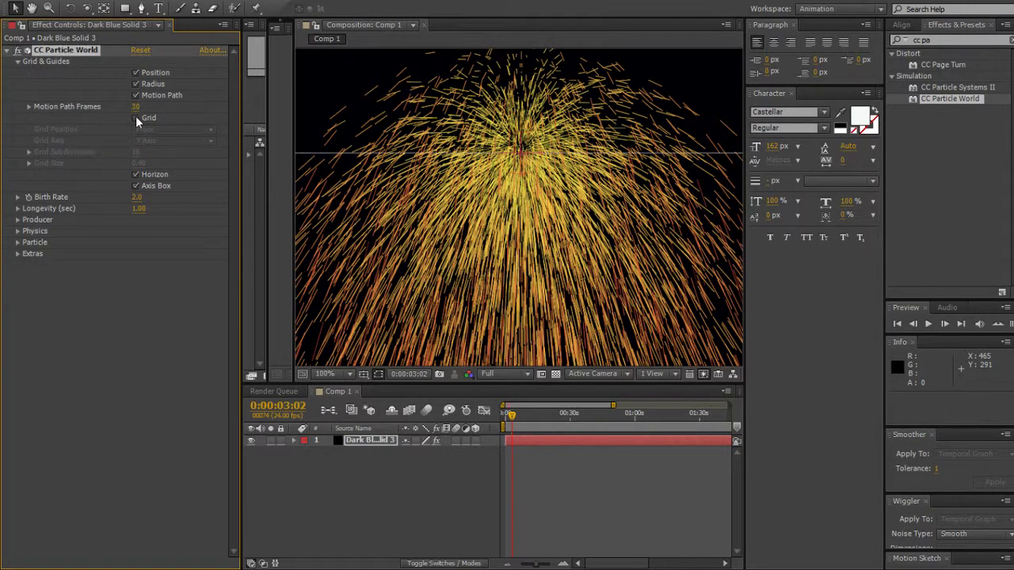
click(19, 63)
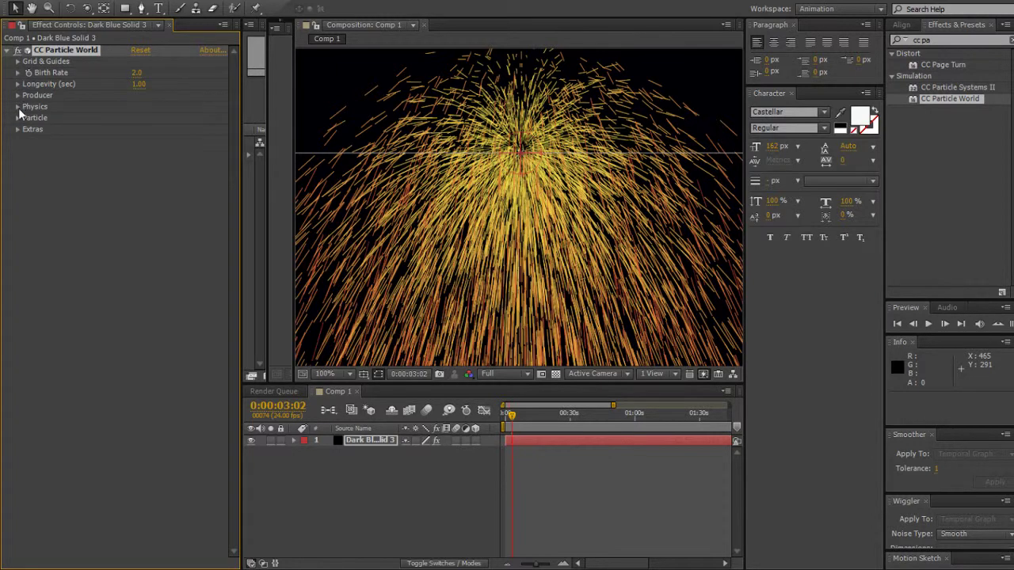
Set Particle World to Vortex animation, Velocity 1.84, with the producer low in frame
click(18, 118)
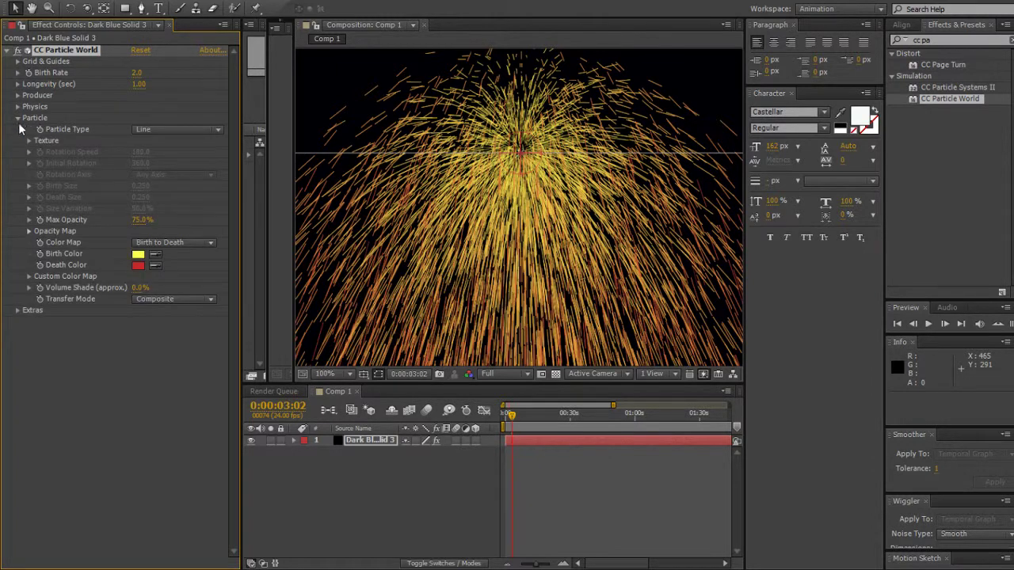
click(18, 311)
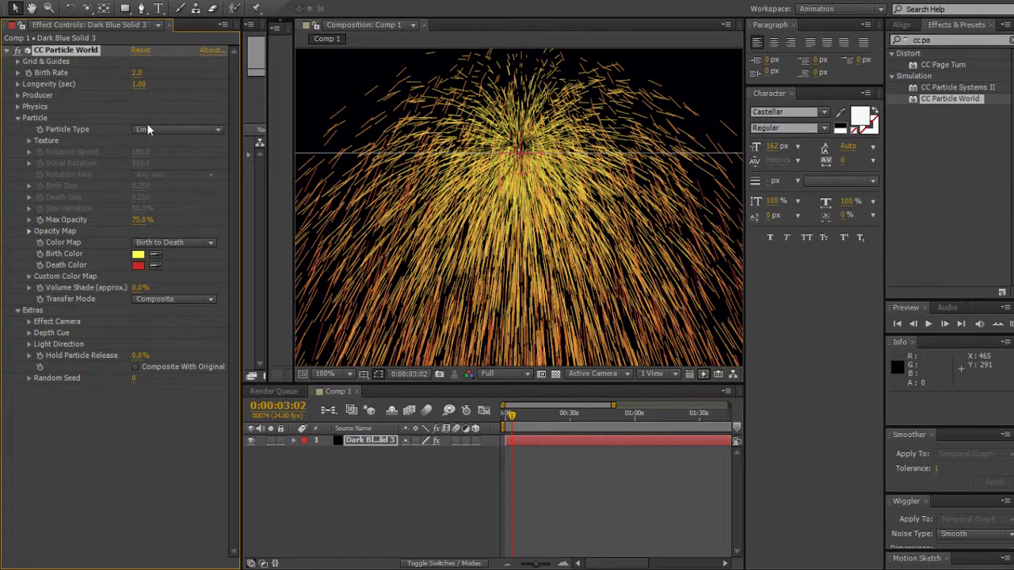
click(18, 106)
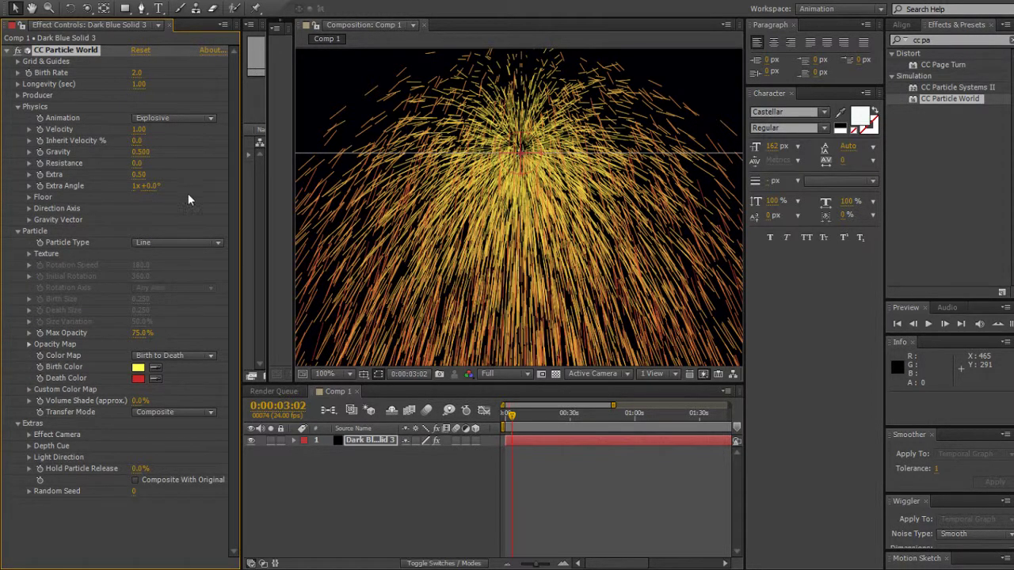
click(185, 227)
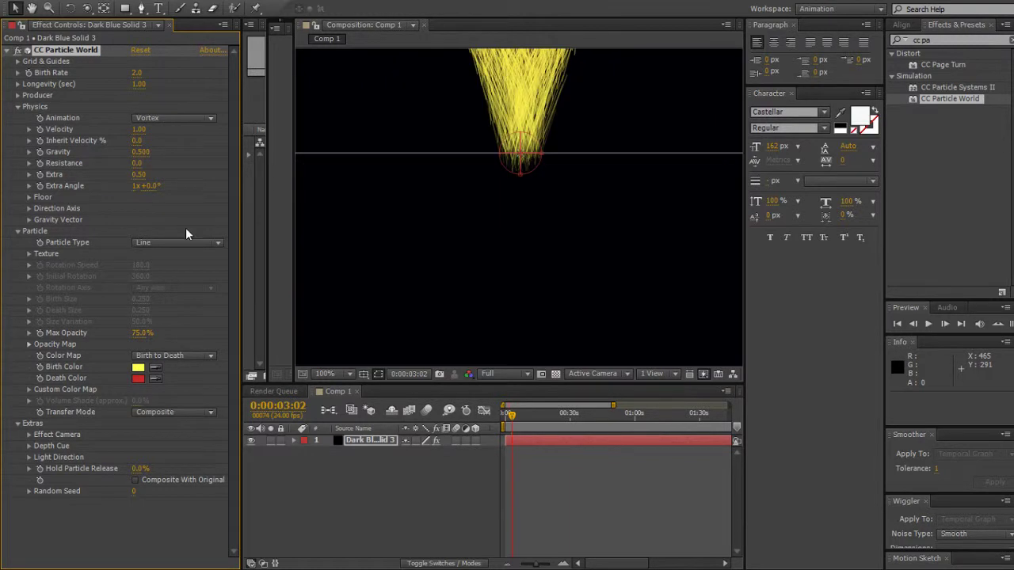
drag(525, 151, 520, 275)
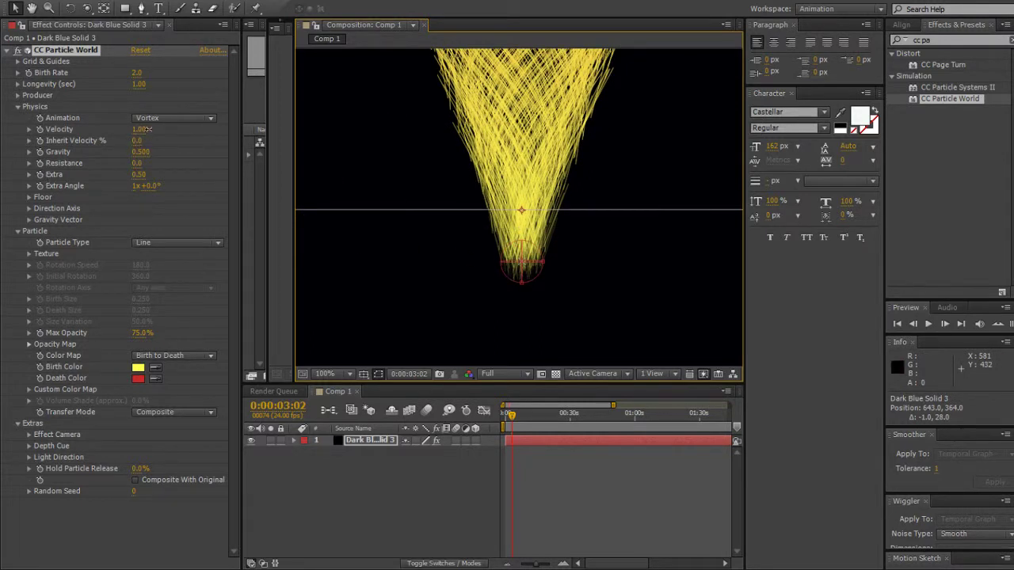
drag(149, 129, 187, 133)
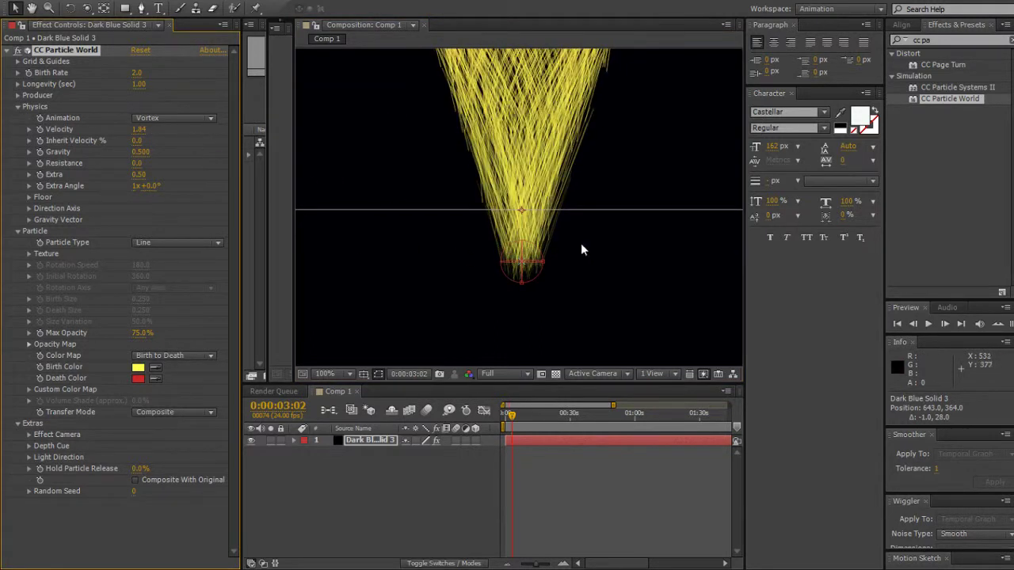
drag(523, 263, 528, 343)
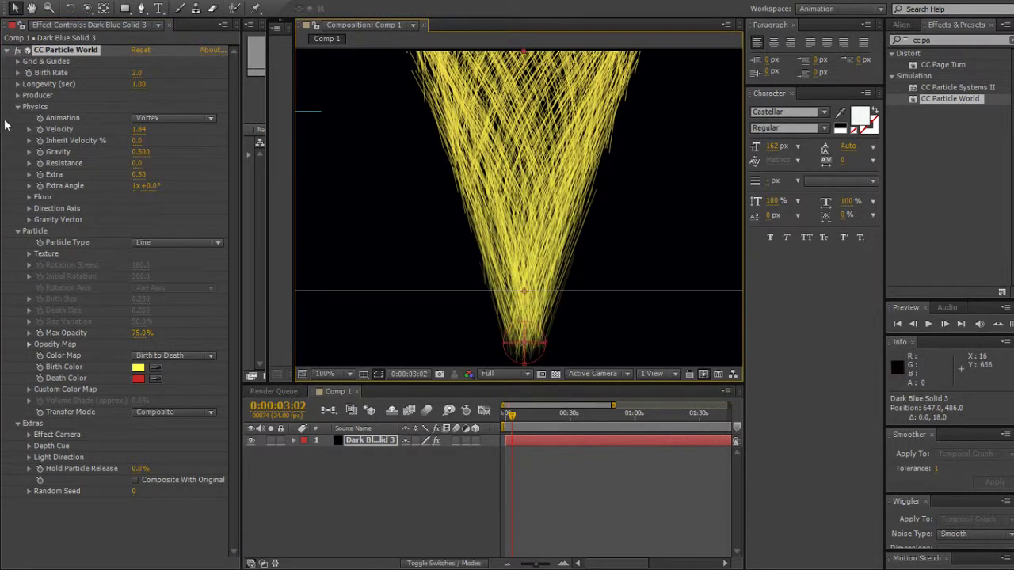
Give the Particle World particles a blue birth colour and a white death colour
drag(138, 371, 541, 441)
drag(546, 400, 625, 355)
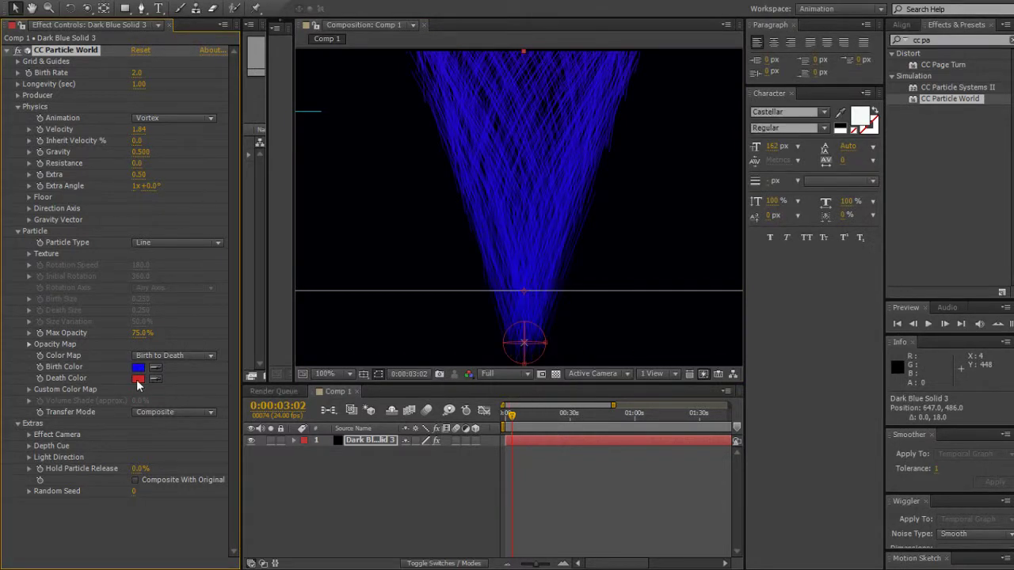
drag(136, 380, 342, 403)
drag(360, 351, 663, 346)
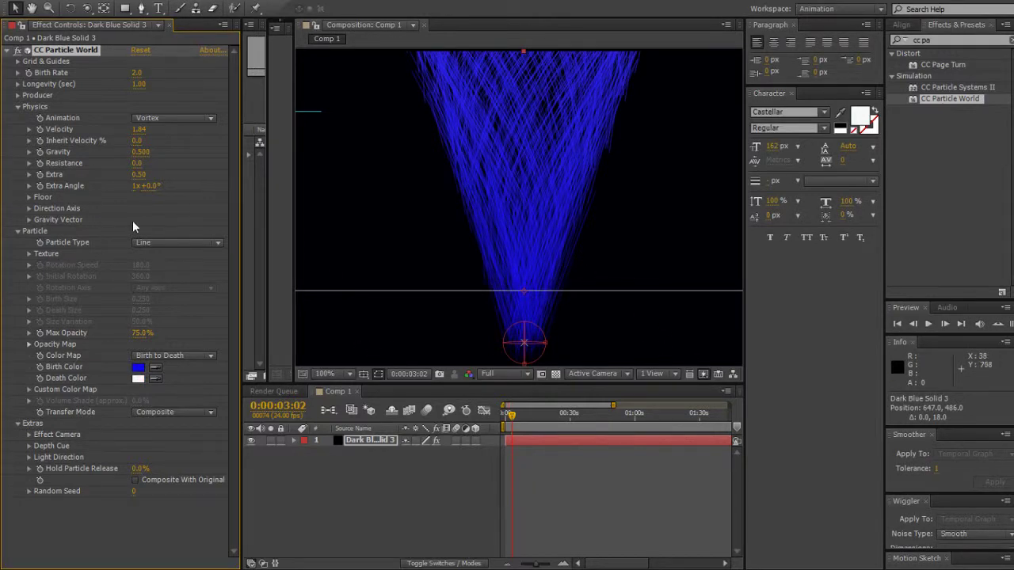
Raise Extra Angle to 1x+49.0° and Gravity to 1.64, and reposition the particle layer
mouse_move(147, 186)
mouse_down()
mouse_move(163, 186)
mouse_move(140, 185)
mouse_move(159, 177)
mouse_up()
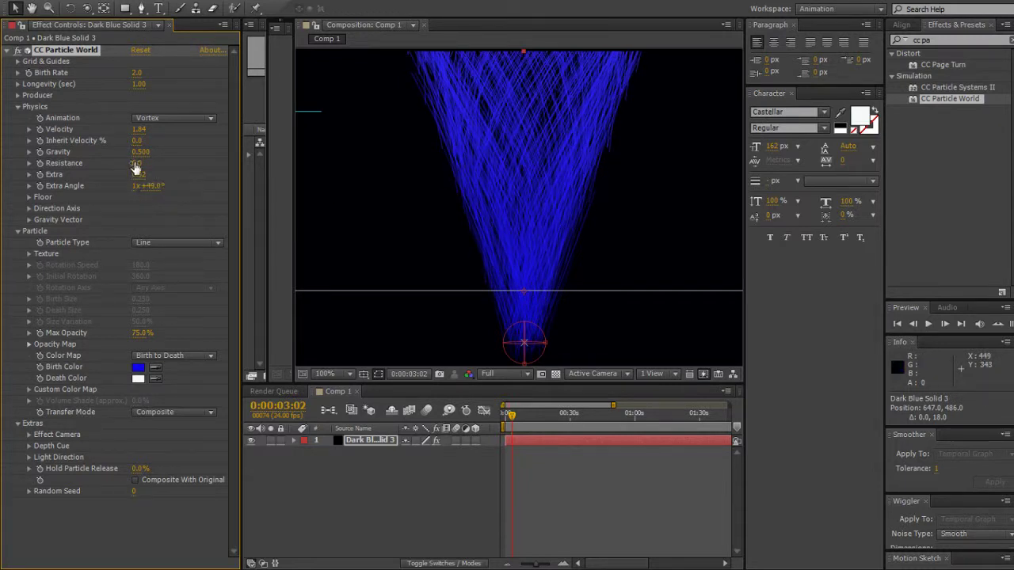
drag(140, 152, 181, 161)
drag(531, 198, 534, 151)
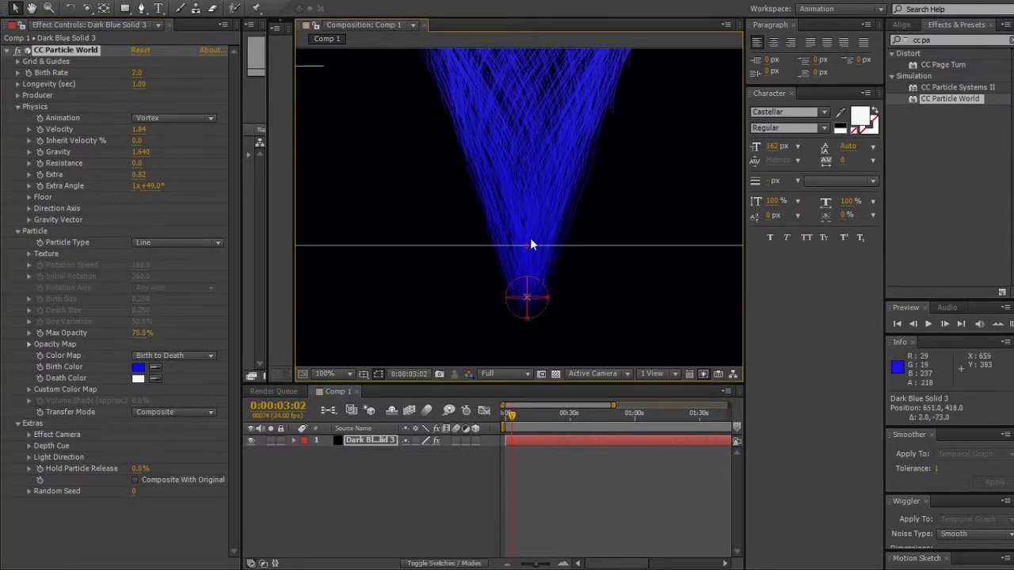
drag(528, 292, 530, 281)
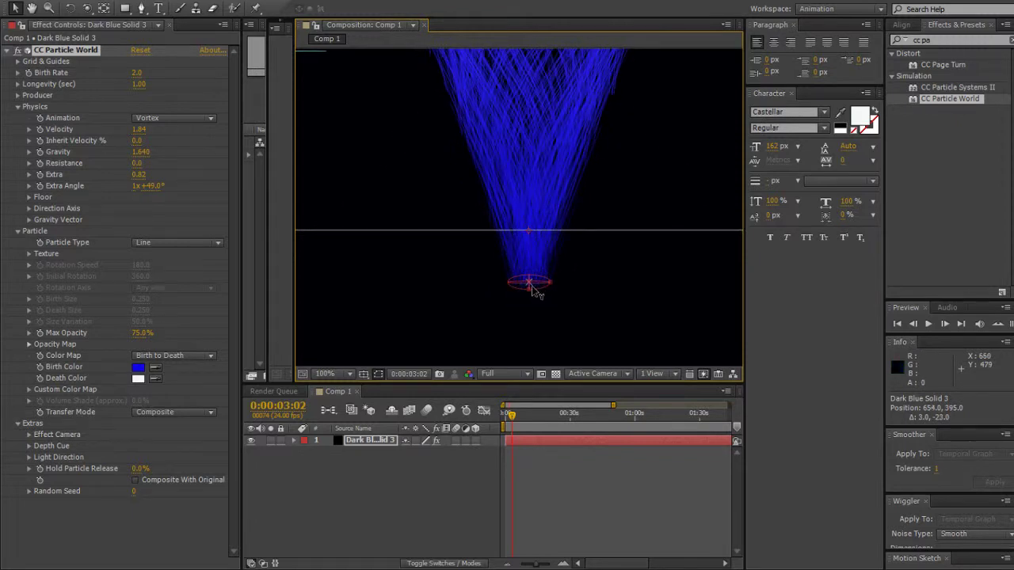
Reshape the producer ellipse into a smaller, flatter emitter
drag(541, 280, 521, 316)
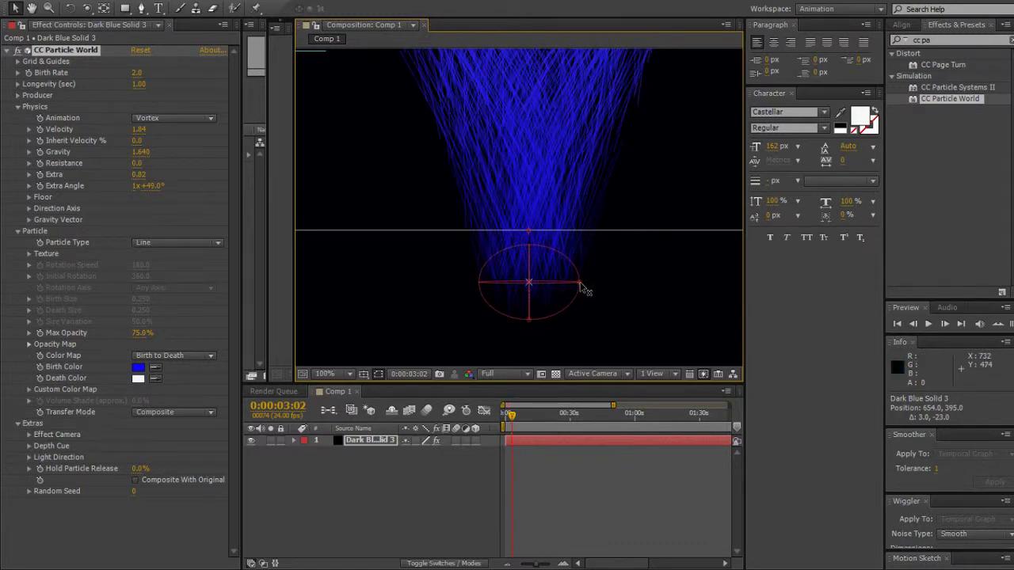
drag(579, 284, 544, 283)
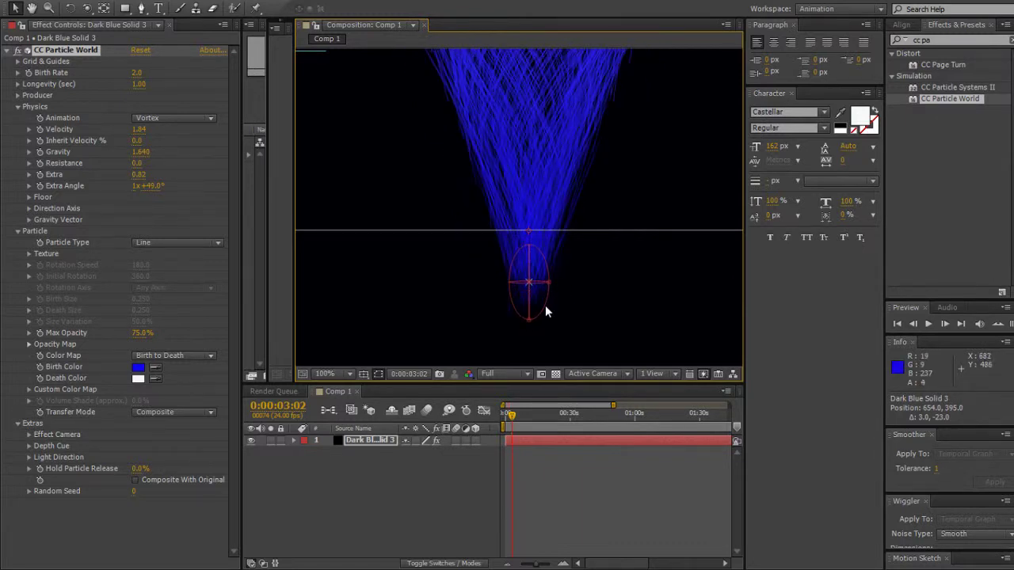
drag(532, 321, 532, 298)
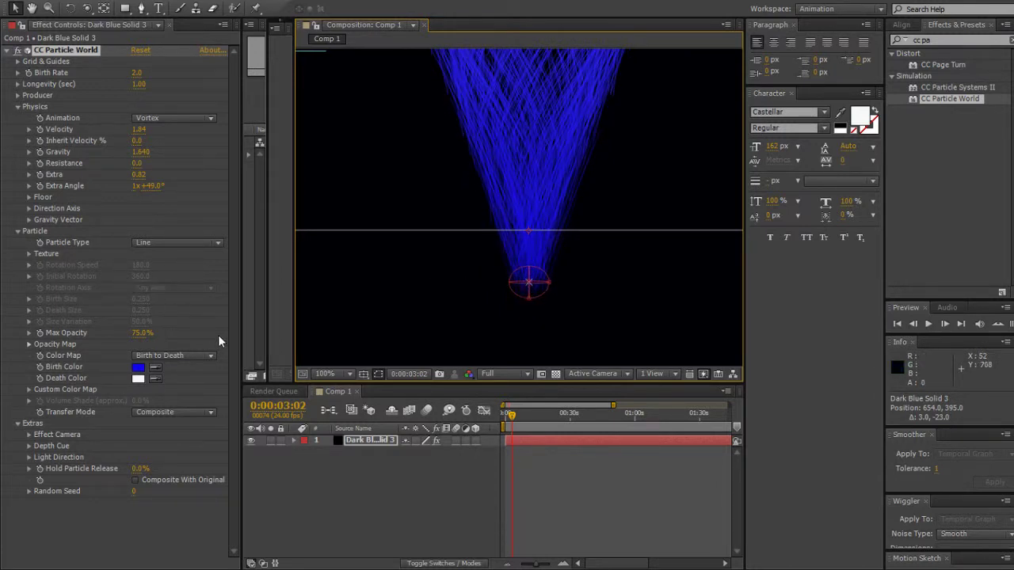
Tilt the Extras Effect Camera to Rotation X 0x+106.0° for a head-on spiral view
click(180, 410)
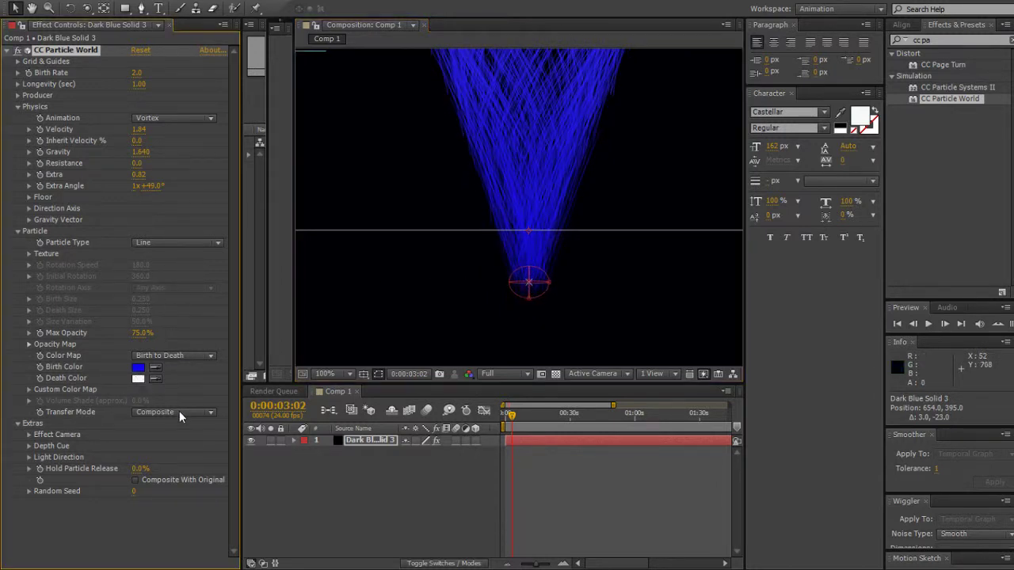
click(18, 424)
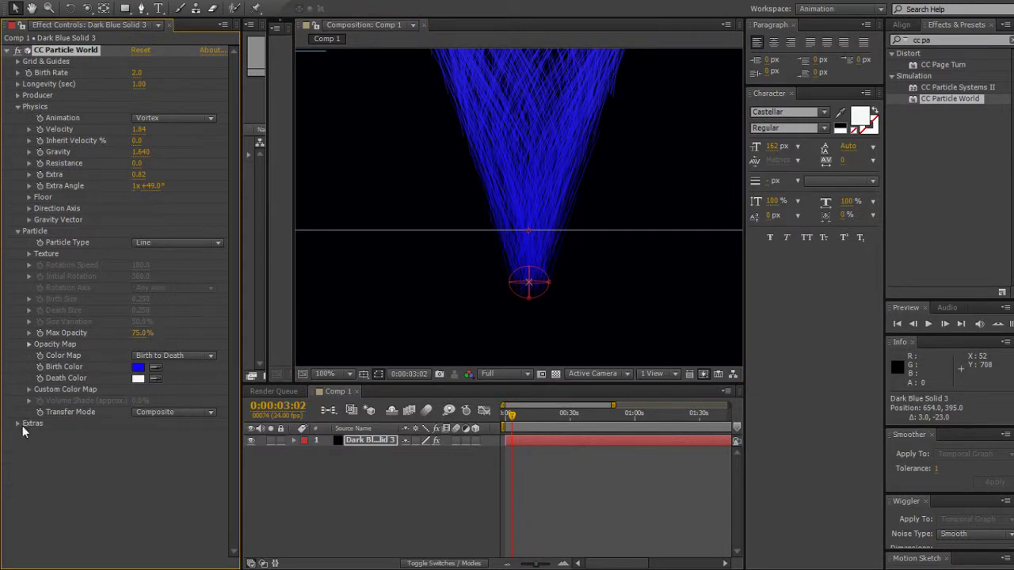
click(18, 424)
click(29, 435)
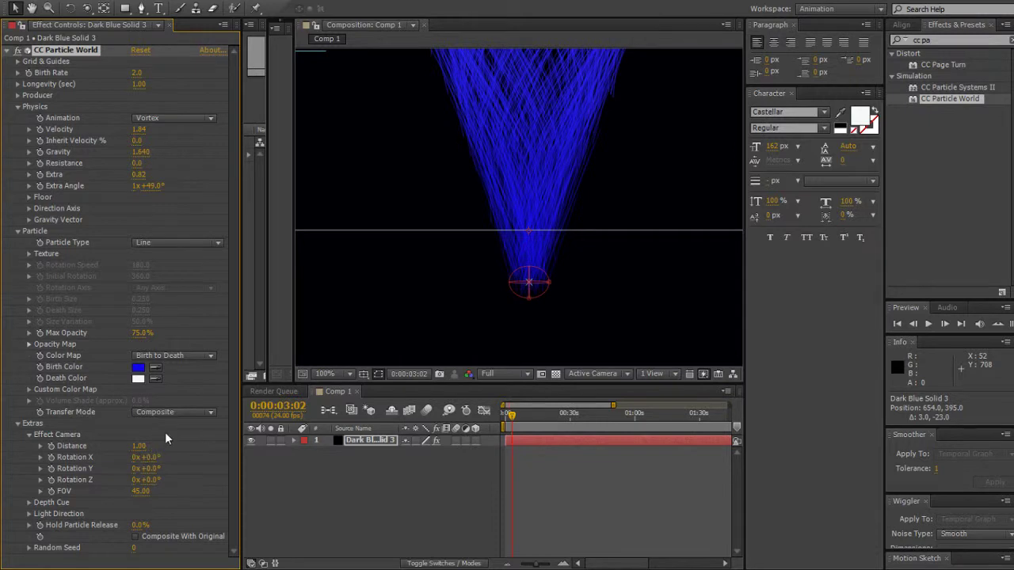
mouse_move(154, 464)
mouse_down()
mouse_move(209, 458)
mouse_move(139, 468)
mouse_up()
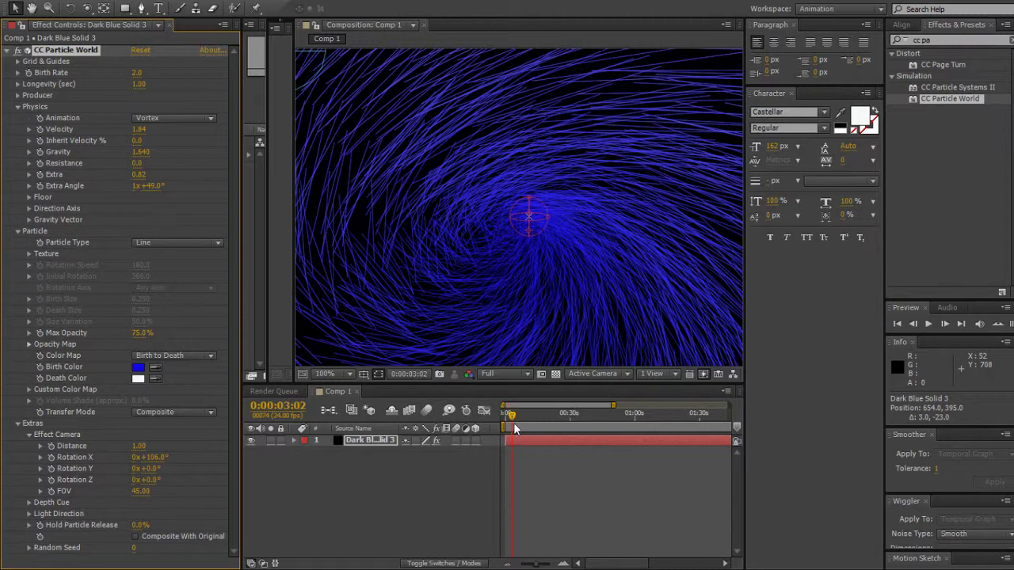
Set the camera Distance to 0.62 at frame 0:00:11:03
mouse_move(515, 425)
mouse_down()
mouse_move(551, 425)
mouse_move(529, 425)
mouse_up()
click(137, 449)
text(0.62)
key(Return)
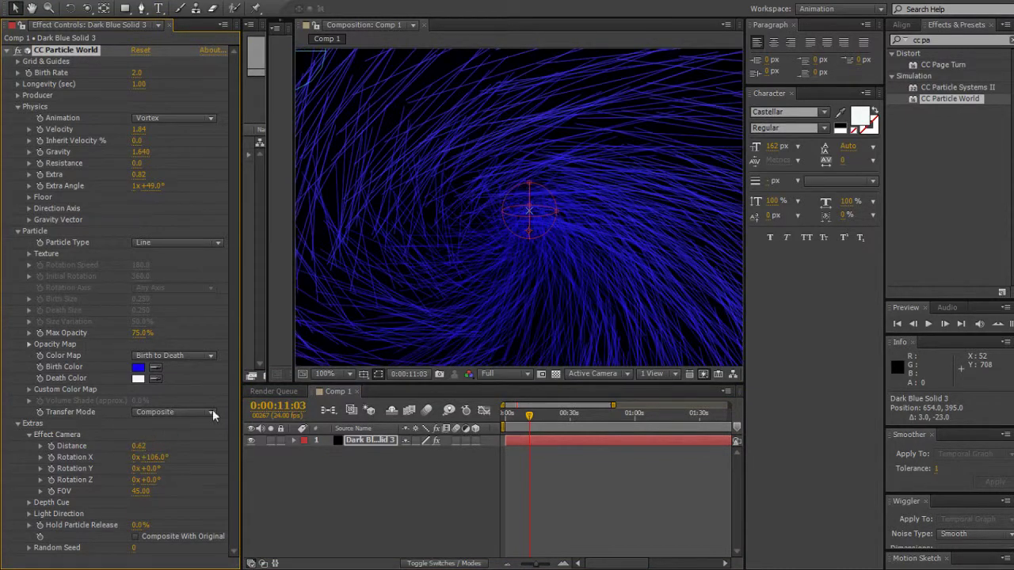
Set camera Rotation X to 0x+92.0°, Gravity to 2.550 and Resistance to 11.0
drag(150, 458, 154, 463)
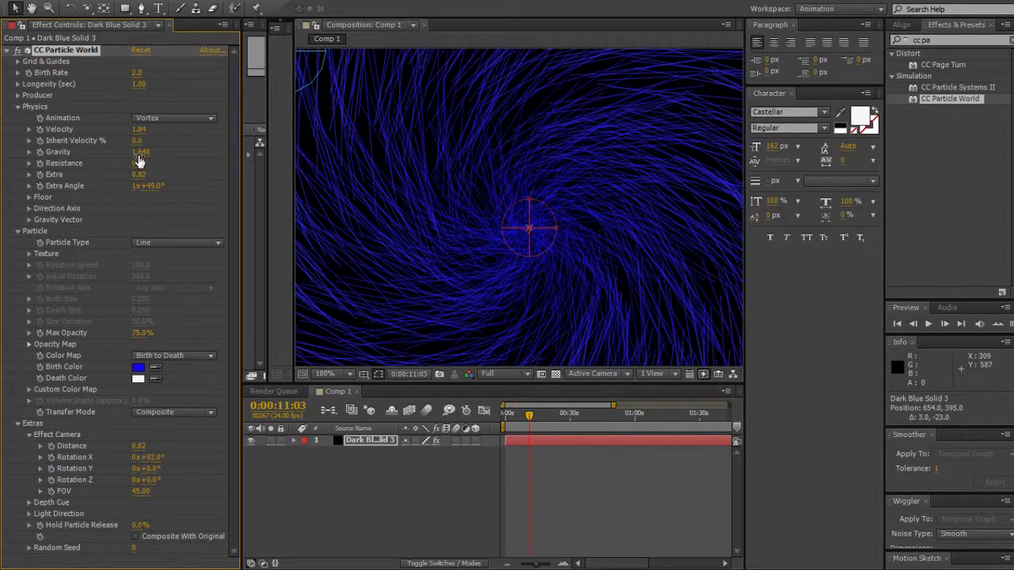
mouse_move(143, 153)
mouse_down()
mouse_move(165, 155)
mouse_move(152, 153)
mouse_move(167, 166)
mouse_up()
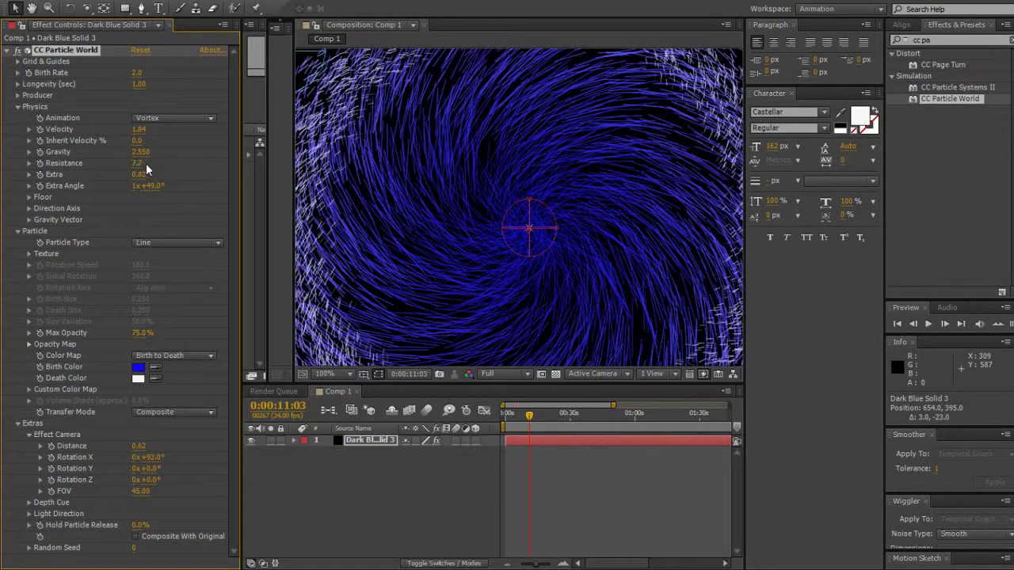
drag(138, 171, 157, 168)
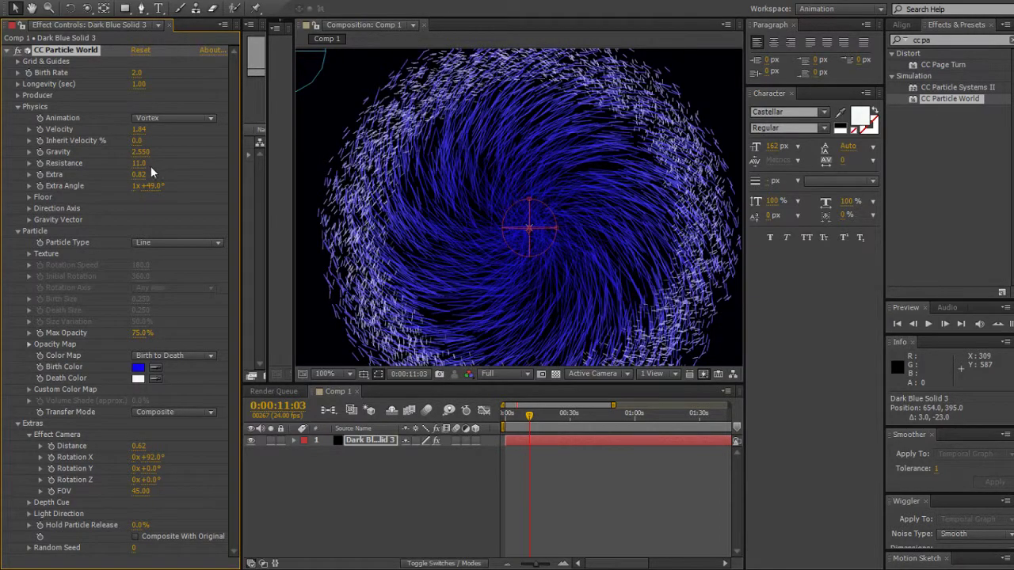
drag(531, 415, 606, 428)
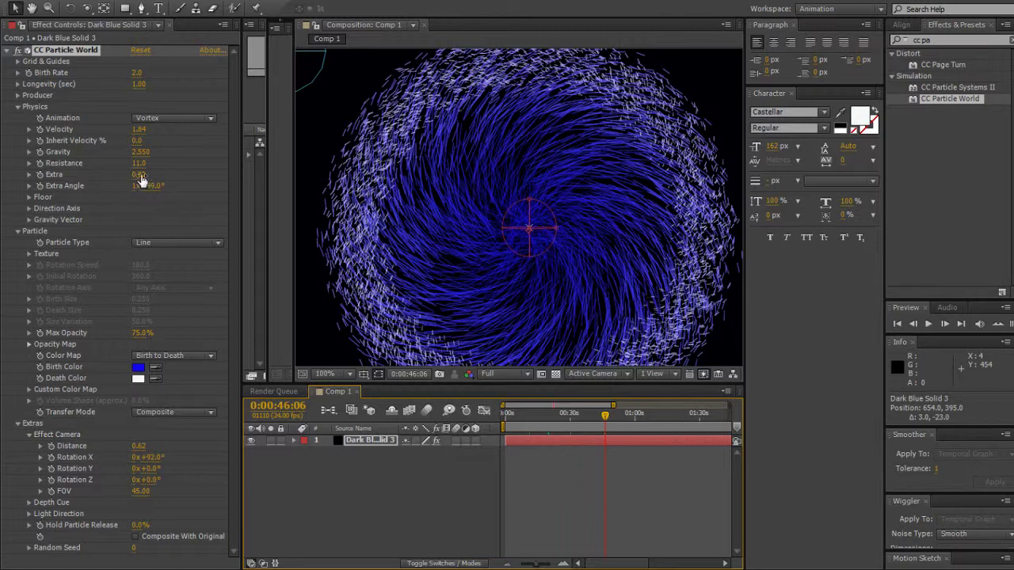
Raise Extra to 1.33, Birth Rate to 9.6, Longevity to 1.68 and set Rotation X to 0x+90.0°
drag(139, 174, 158, 174)
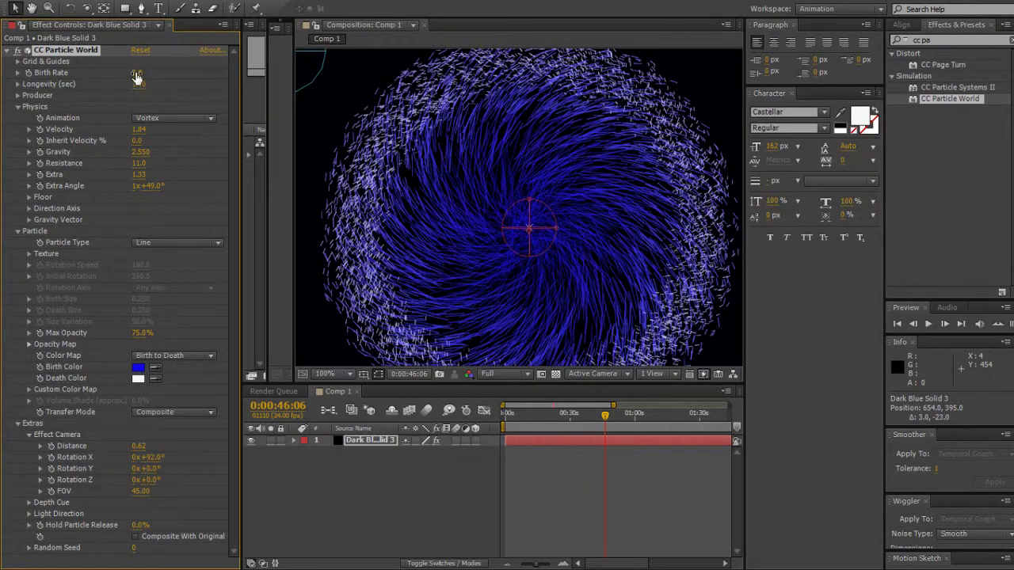
mouse_move(136, 76)
mouse_down()
mouse_move(161, 75)
mouse_move(149, 77)
mouse_up()
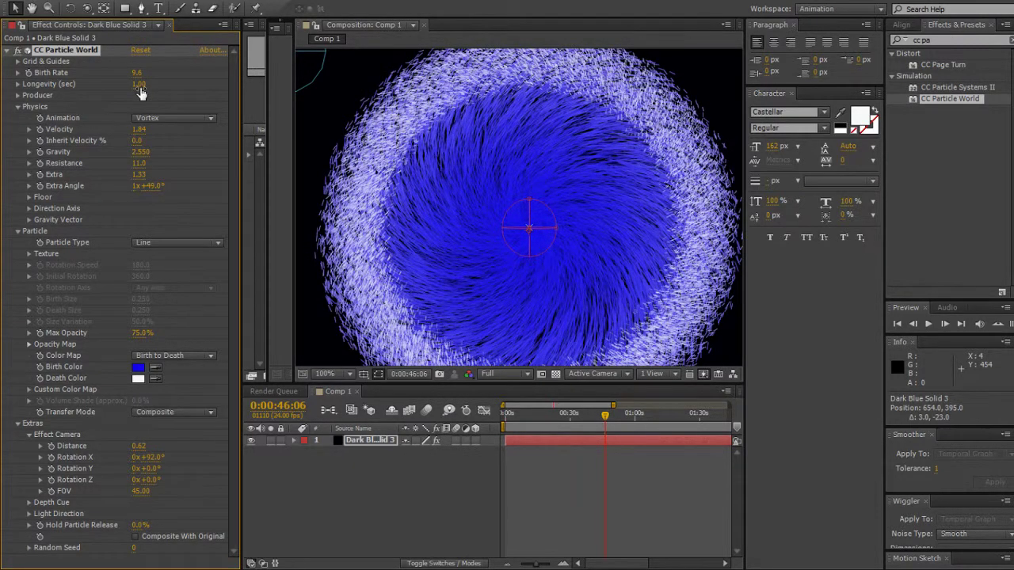
drag(141, 86, 164, 103)
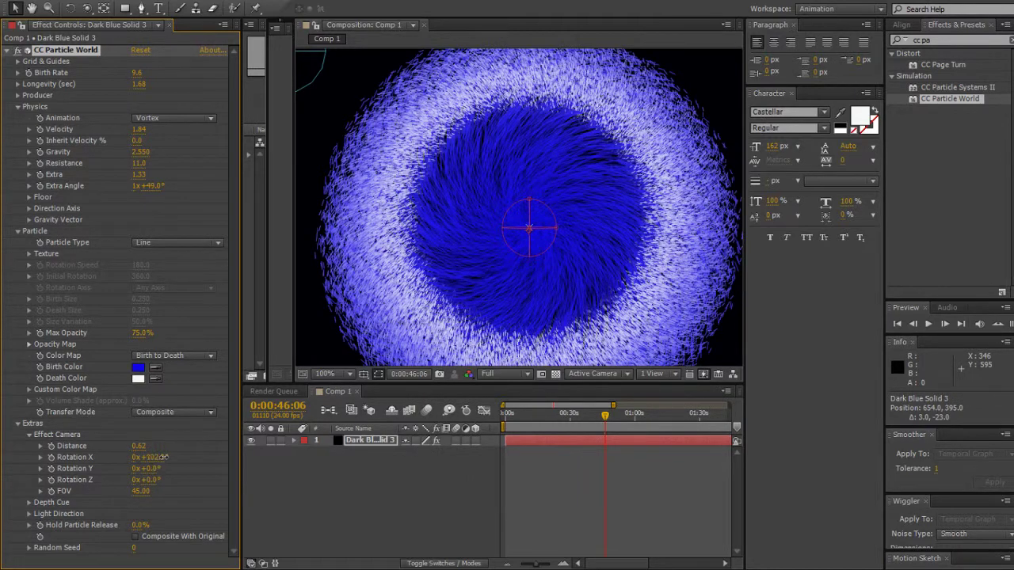
mouse_move(152, 458)
mouse_down()
mouse_move(142, 468)
mouse_move(159, 468)
mouse_up()
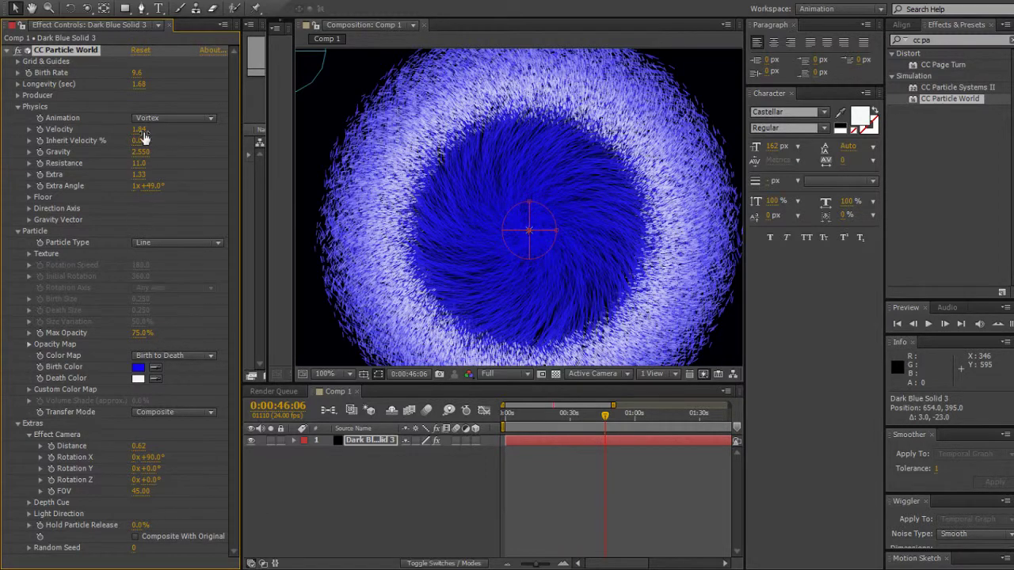
Raise particle Velocity to 2.68 and review the widened vortex across the timeline
mouse_move(141, 130)
mouse_down()
mouse_move(163, 135)
mouse_move(143, 137)
mouse_move(159, 137)
mouse_move(152, 130)
mouse_up()
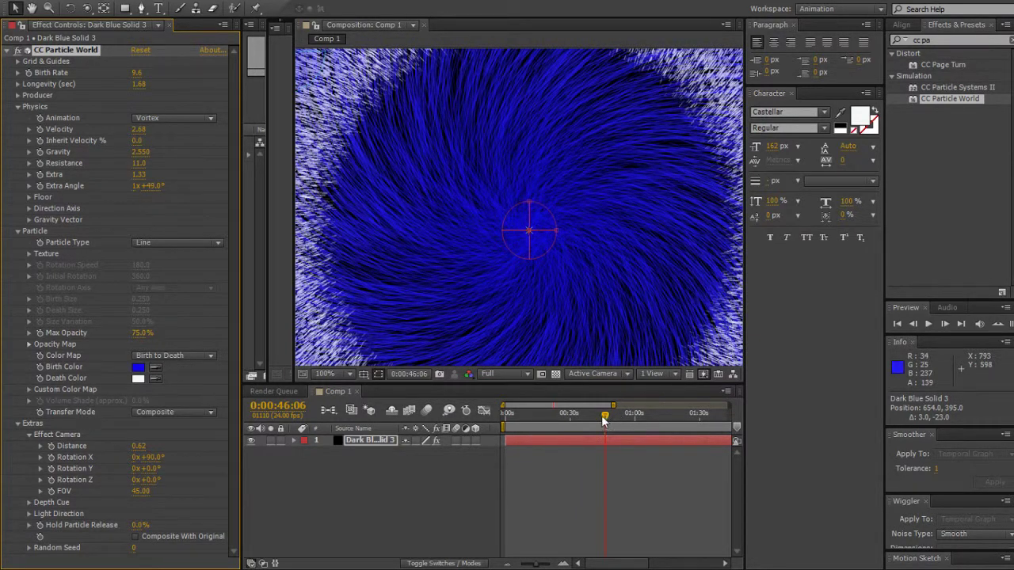
drag(606, 415, 505, 426)
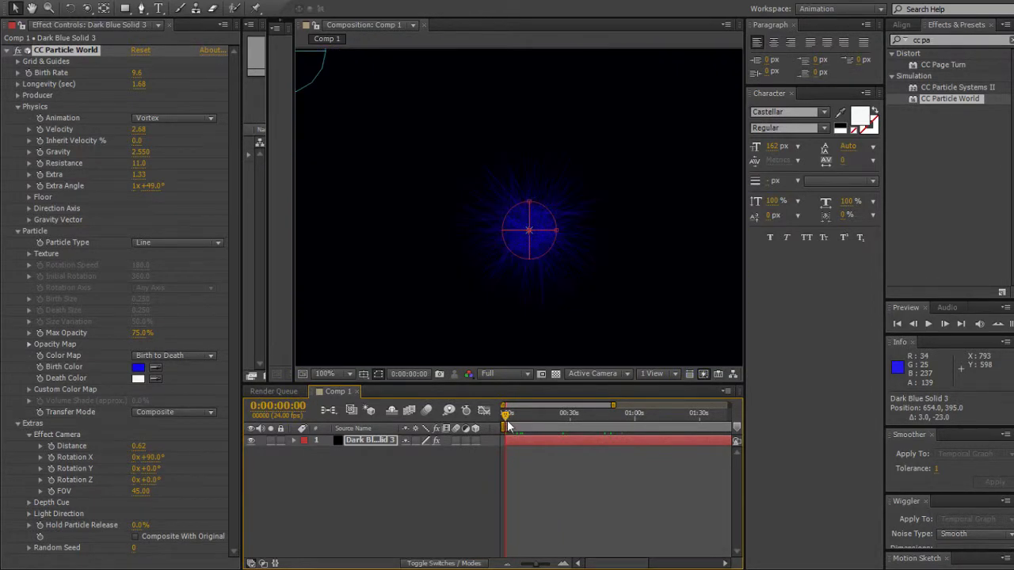
Reshape the emitter into a small flat ellipse and nudge it slightly left, to 649.0, 396.0
click(512, 417)
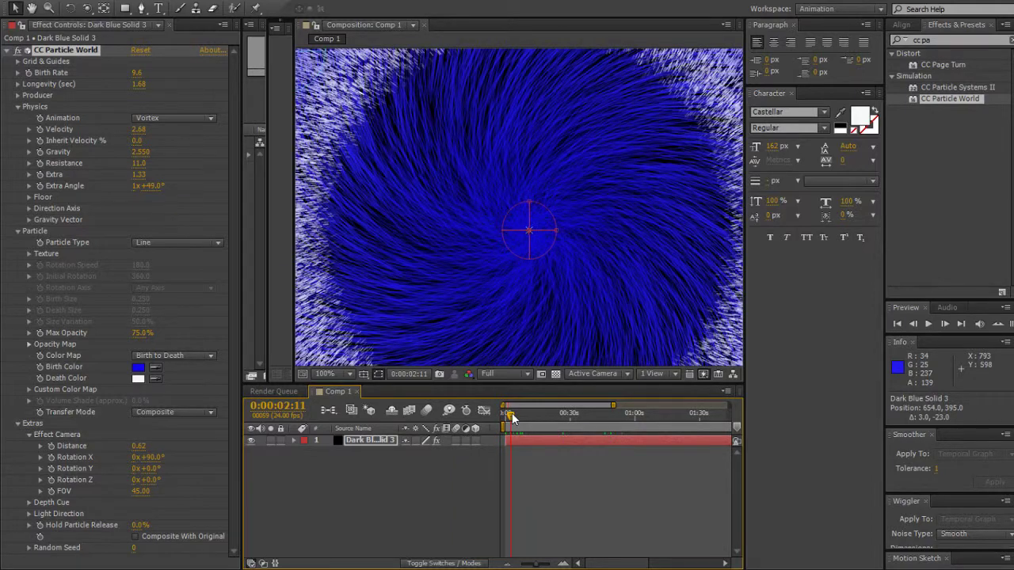
drag(511, 417, 530, 427)
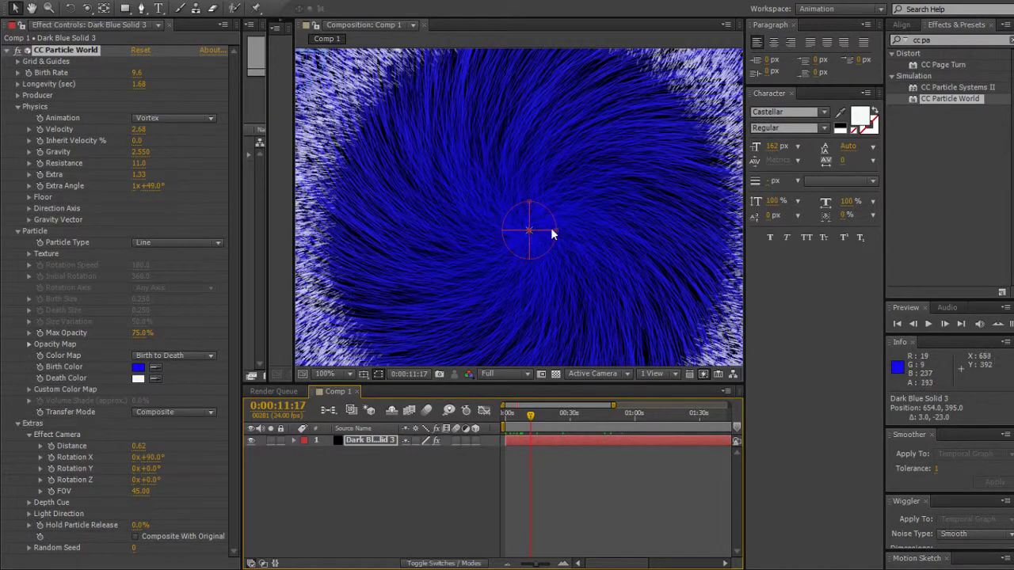
drag(554, 228, 546, 230)
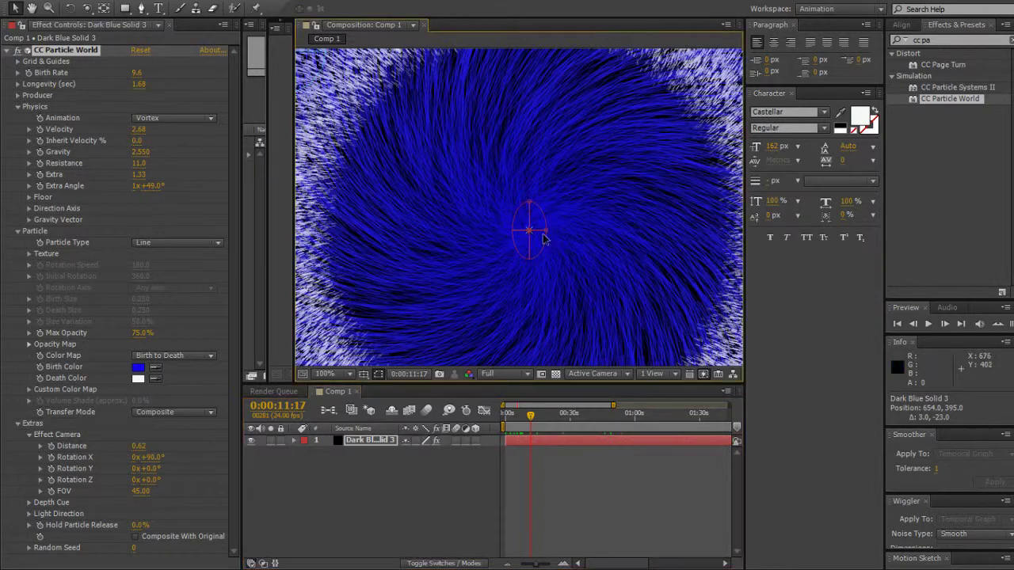
drag(529, 260, 524, 255)
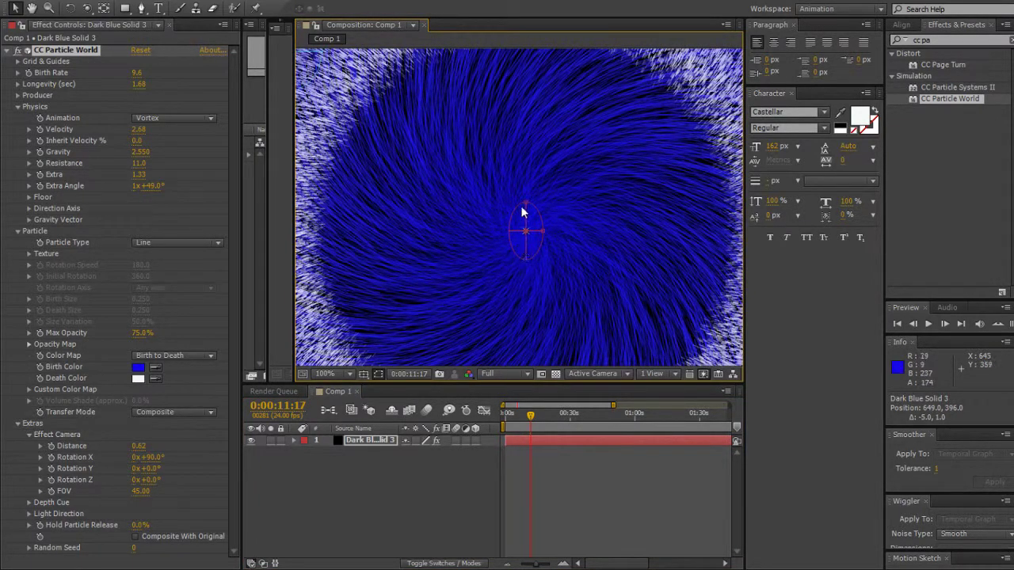
drag(520, 205, 524, 226)
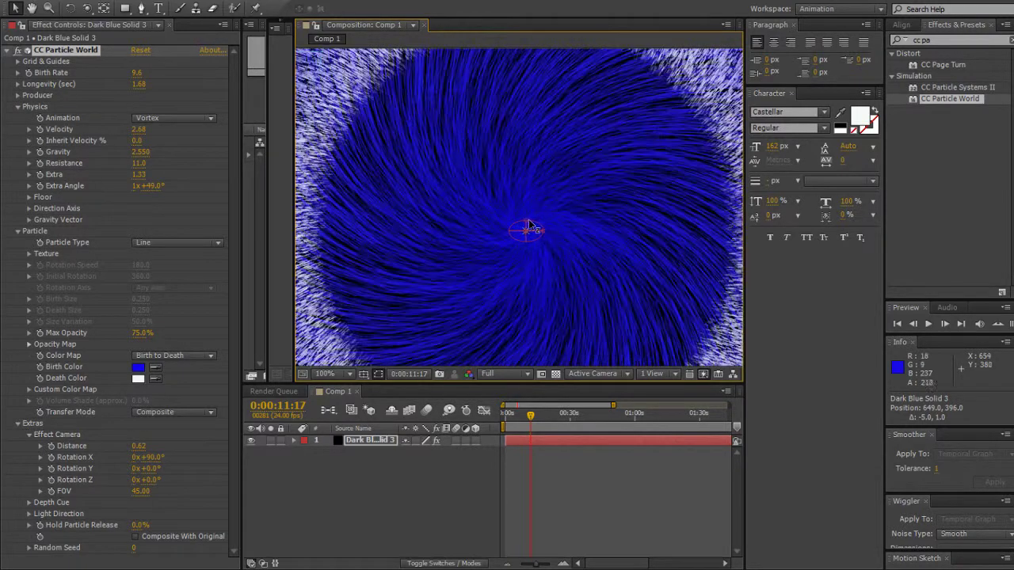